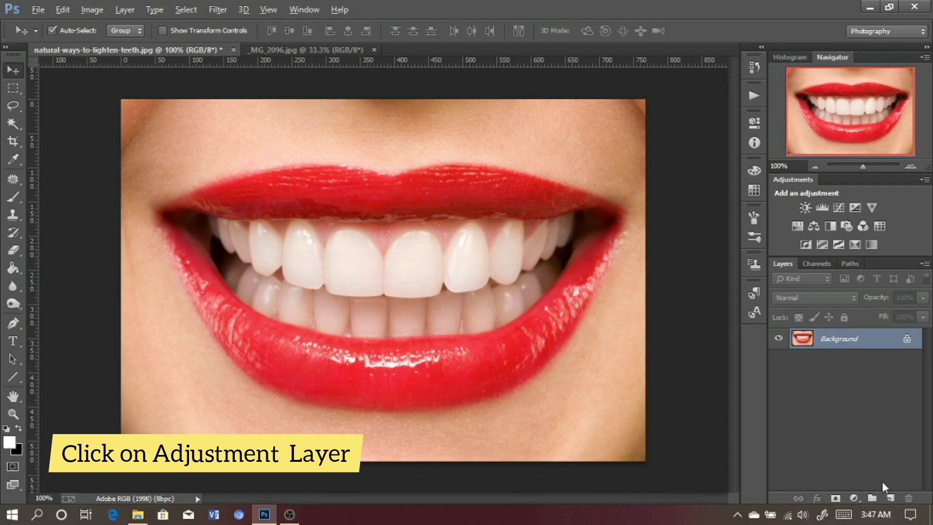
- Add a Photo Filter adjustment layer set to Cooling Filter (80) and compare the image with and without it
left_click(853, 498)
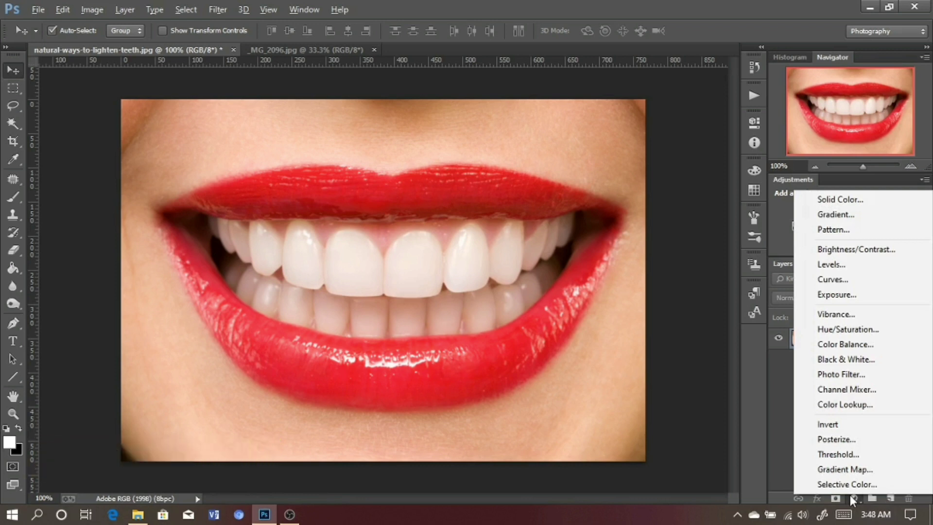
left_click(856, 377)
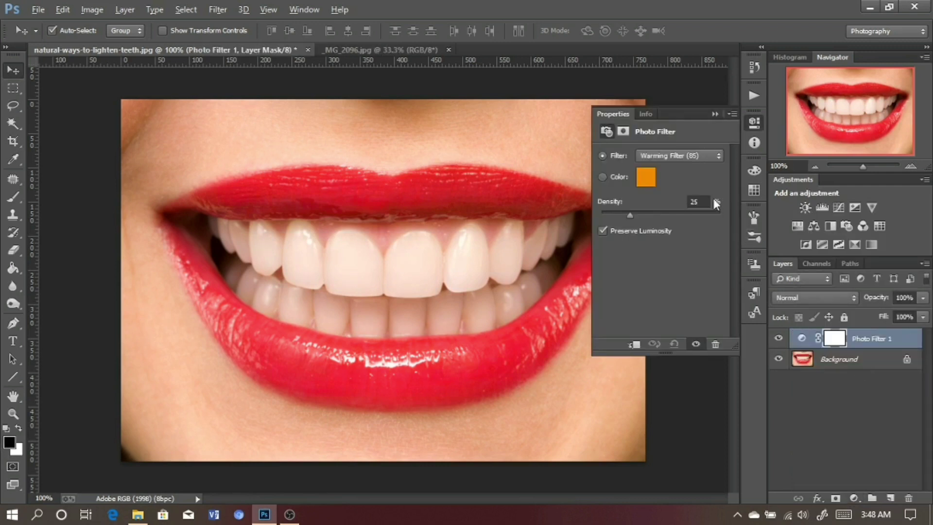
left_click(682, 158)
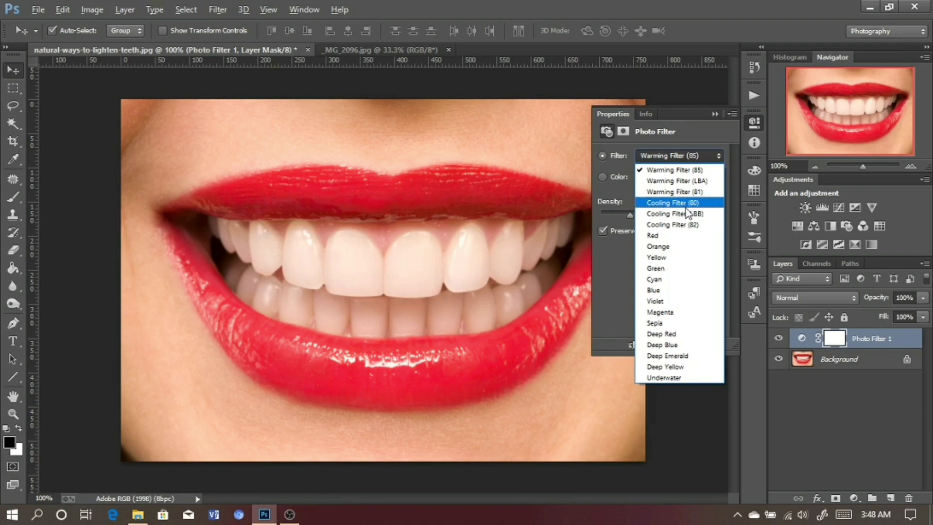
left_click(686, 207)
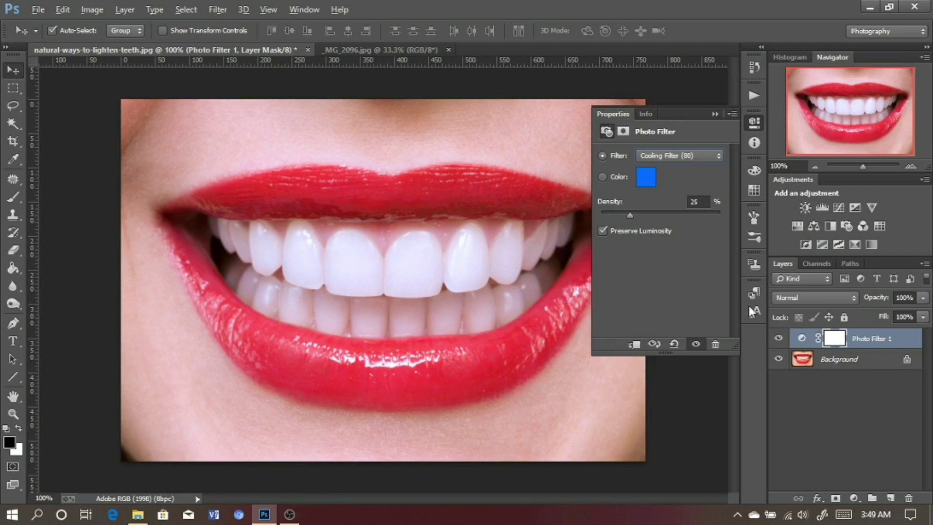
left_click(778, 339)
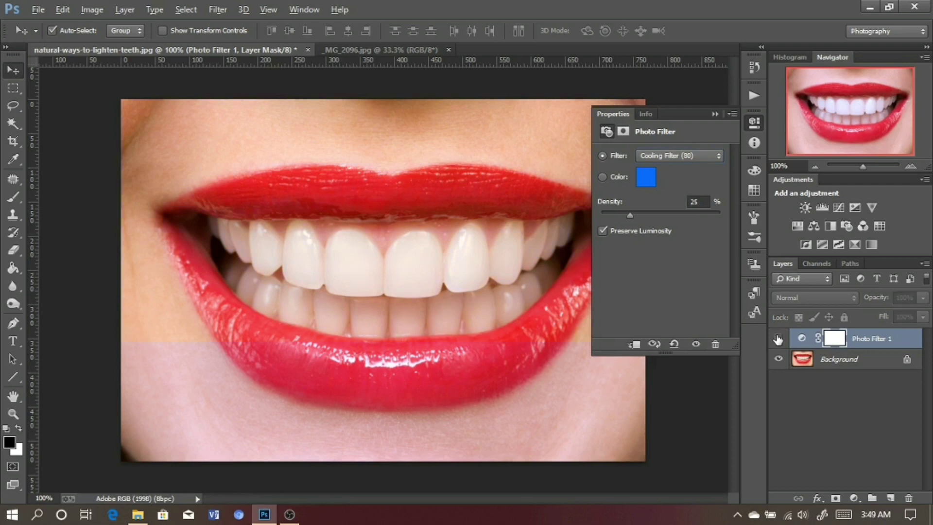
left_click(778, 338)
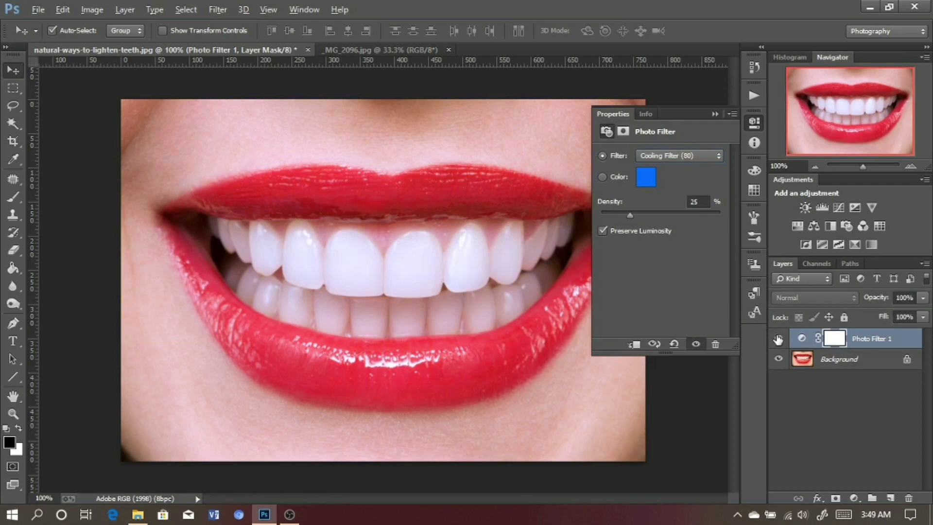
- Try Cooling Filter (LBB) and Cooling Filter (82) on the photo filter layer, and return to Cooling Filter (80)
left_click(692, 161)
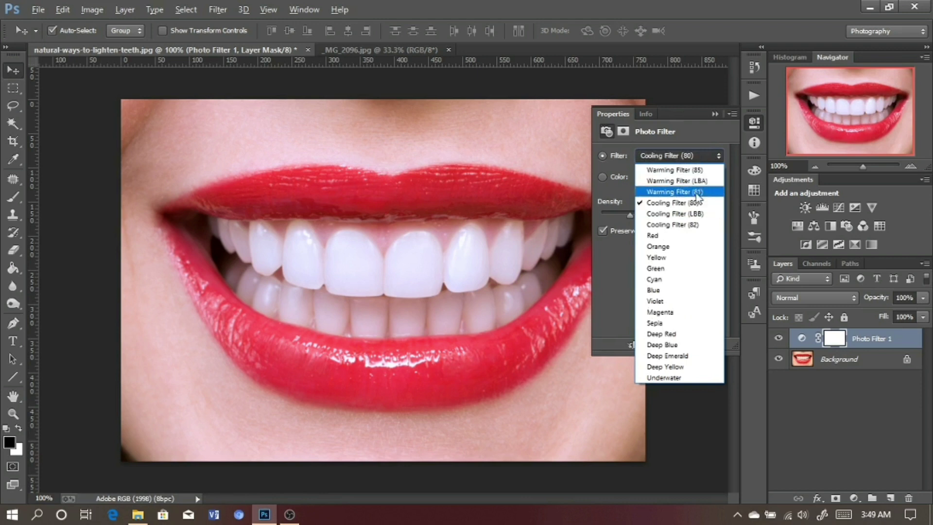
left_click(692, 214)
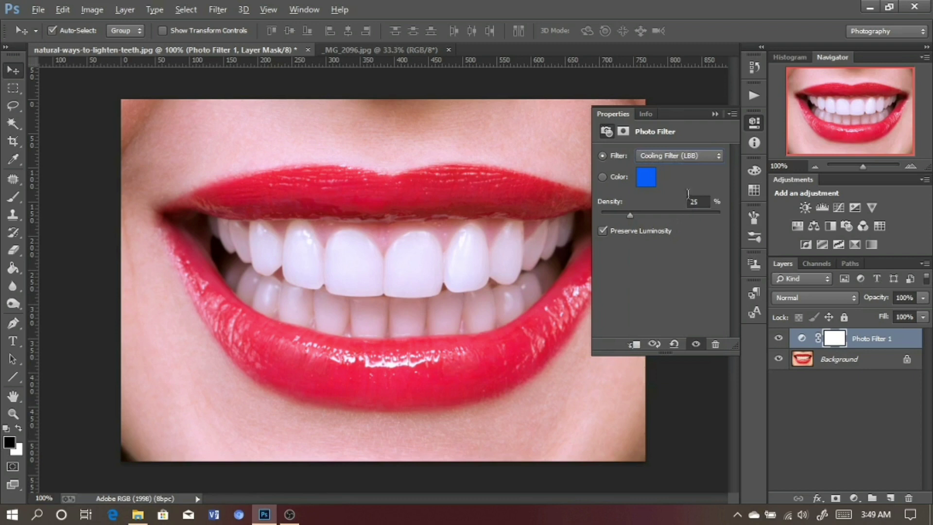
left_click(688, 160)
left_click(680, 224)
left_click(687, 156)
left_click(692, 204)
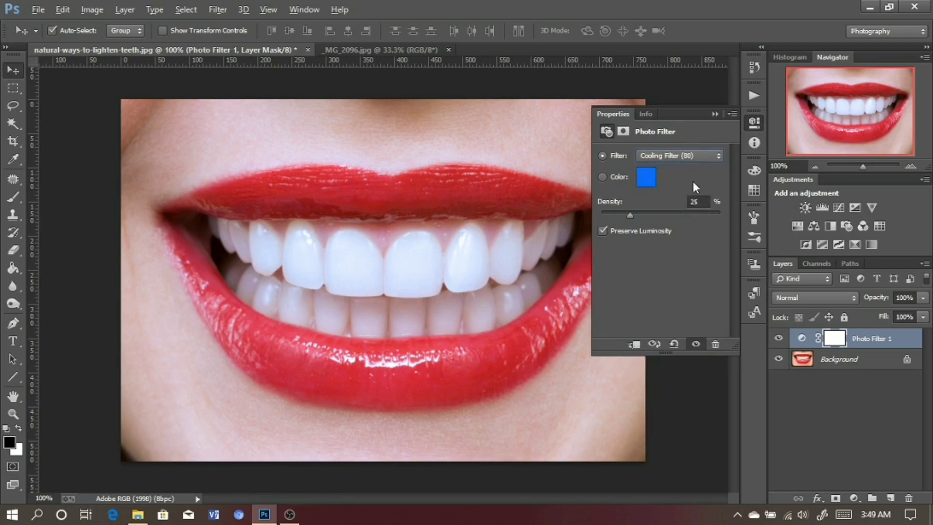
- Collapse the photo filter properties and compare the full image with the filter layer hidden and shown
left_click(715, 114)
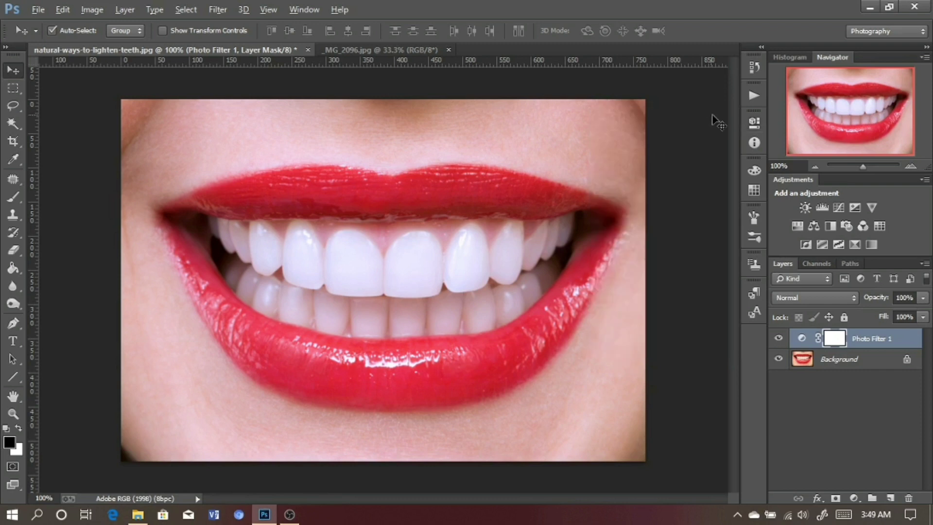
left_click(779, 339)
left_click(779, 338)
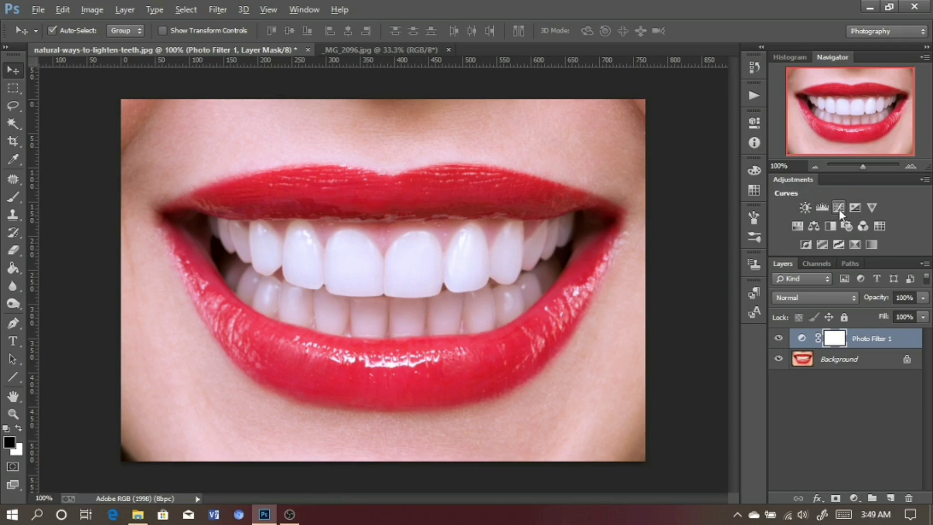
- Add a Curves adjustment layer, raise its RGB midtone point slightly at input 118, and compare the brightening before and after
left_click(854, 498)
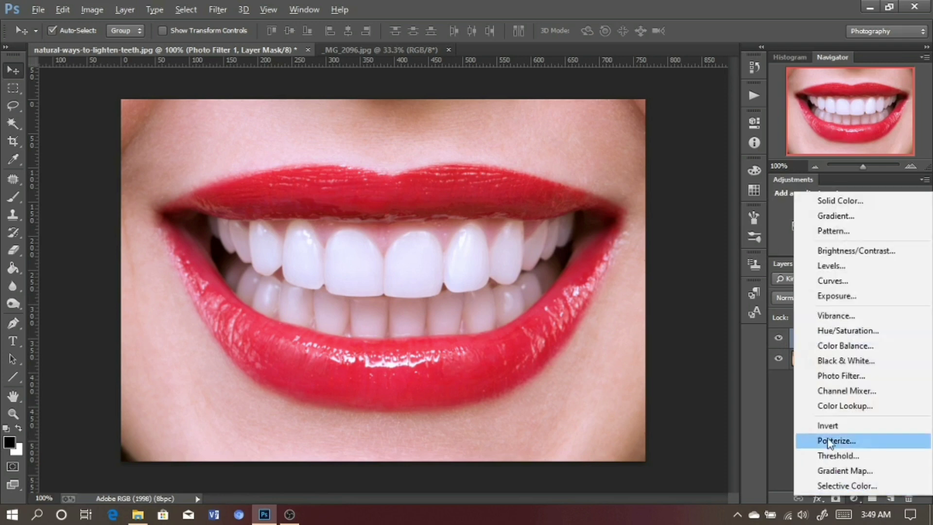
left_click(842, 282)
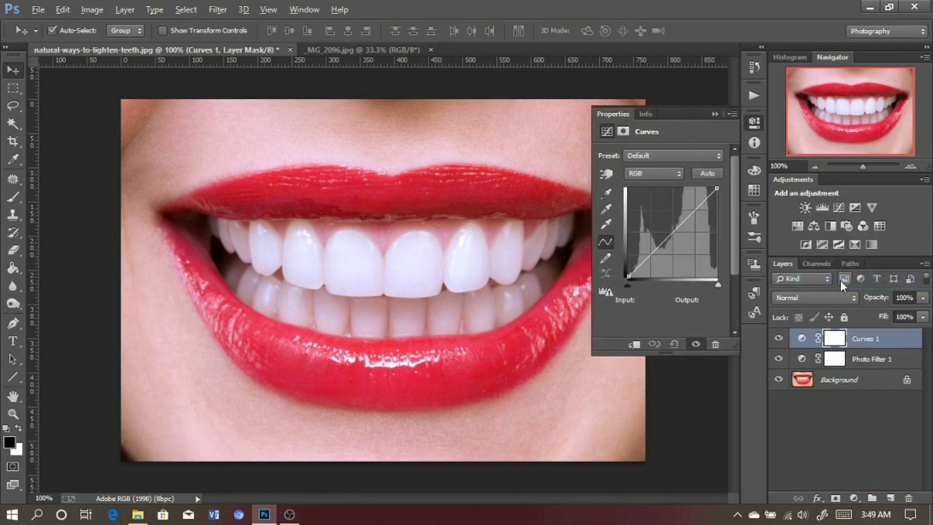
left_click(673, 232)
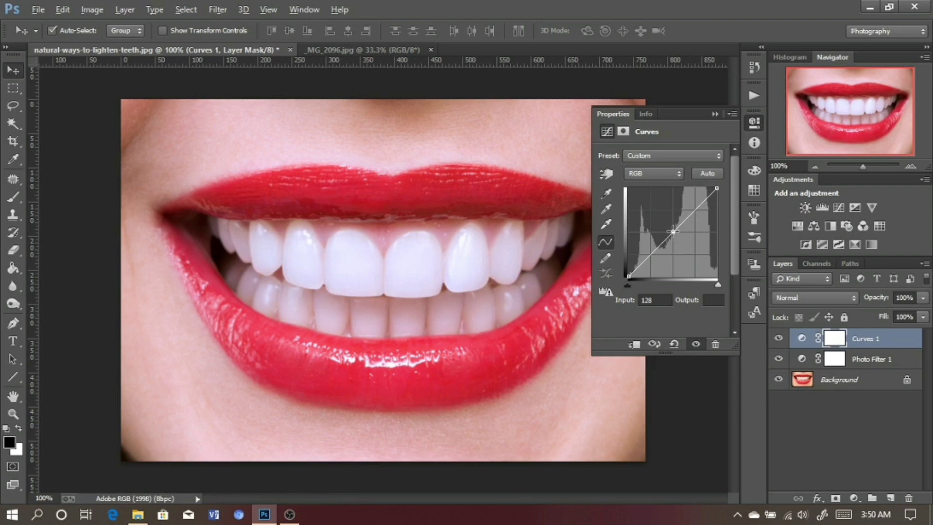
left_click_drag(673, 232, 669, 229)
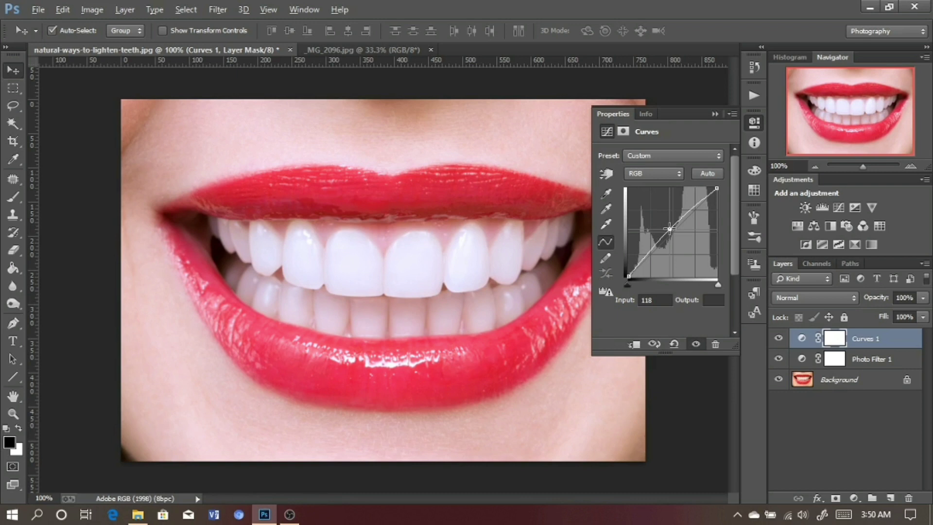
left_click(779, 338)
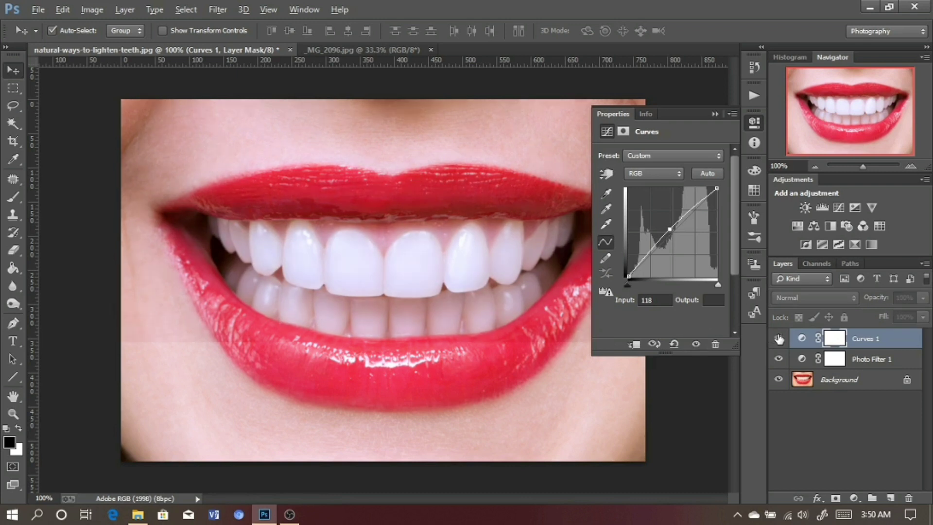
left_click(779, 339)
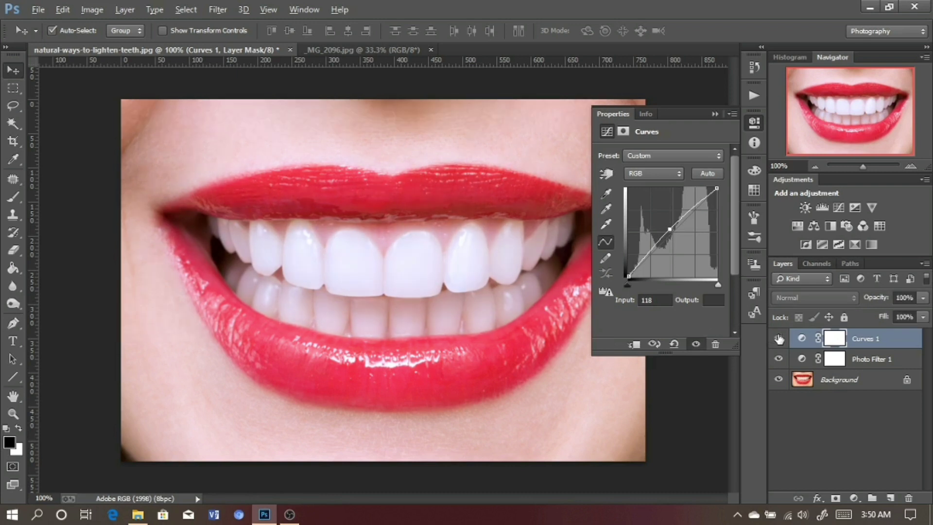
left_click(714, 114)
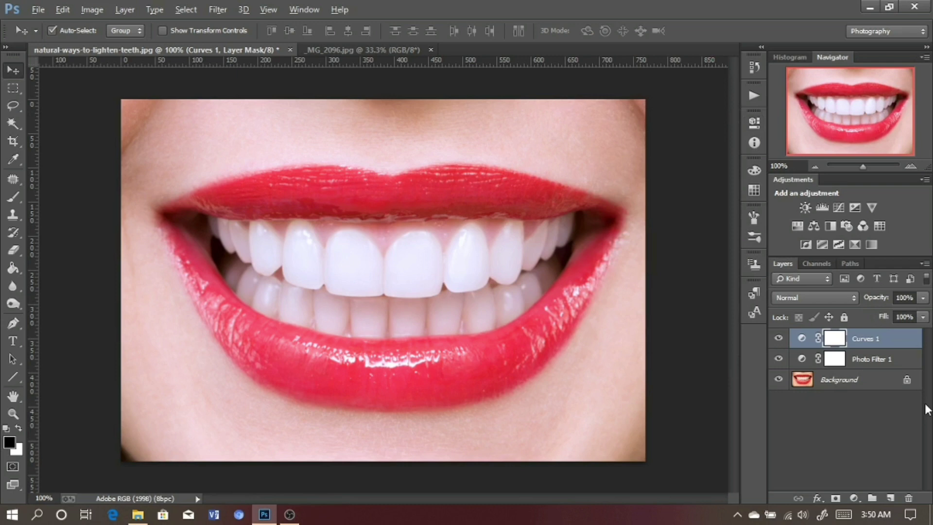
- Invert the Photo Filter 1 layer mask to black and check the layer's effect by toggling its visibility
left_click(901, 367)
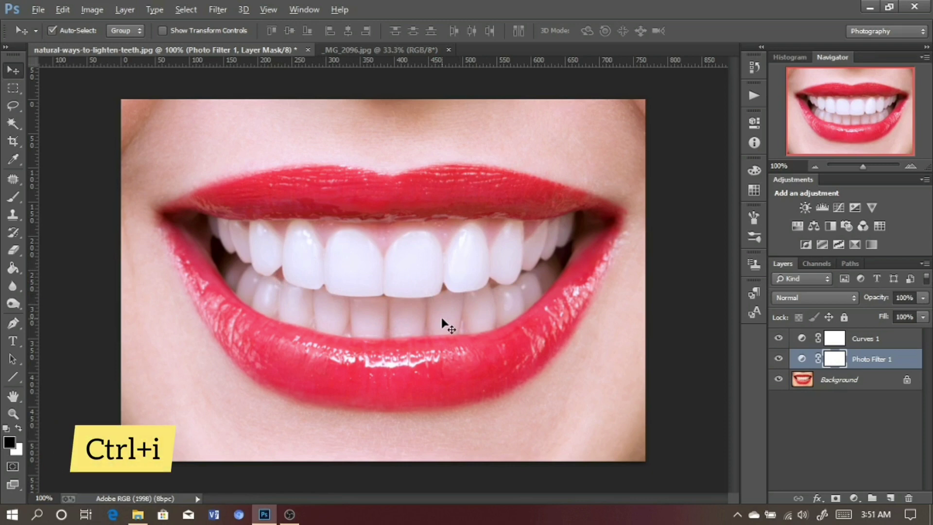
key("ctrl+i")
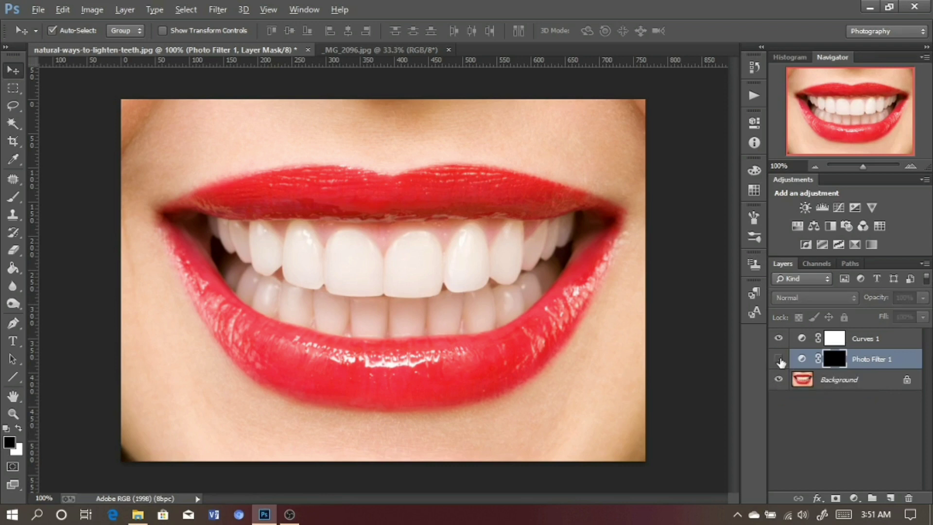
left_click(779, 359)
left_click(779, 360)
left_click(779, 359)
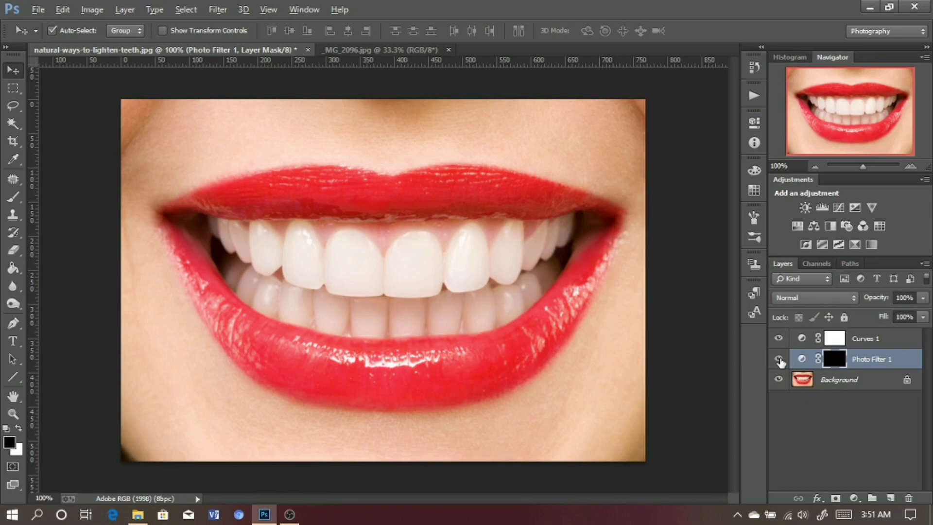
- Create a clipping mask from the Curves 1 layer so it affects only the Photo Filter 1 layer
left_click(883, 343)
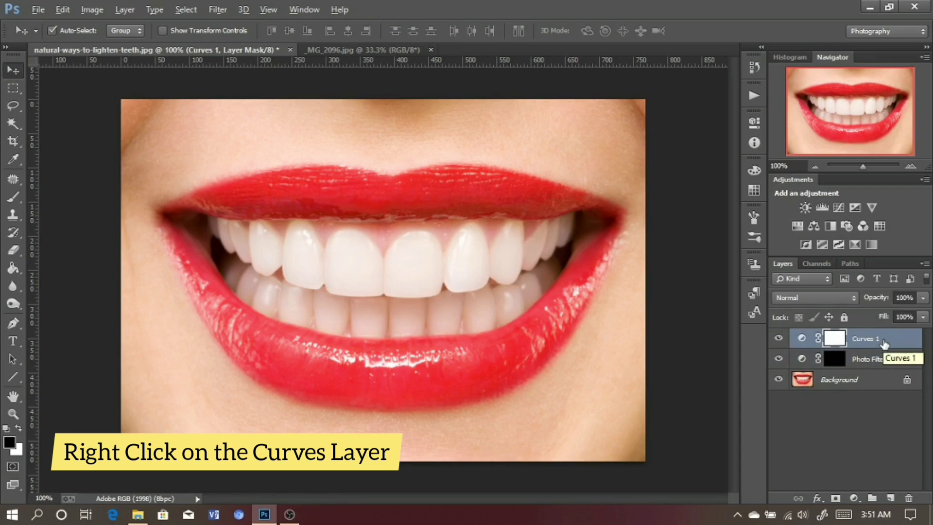
right_click(884, 343)
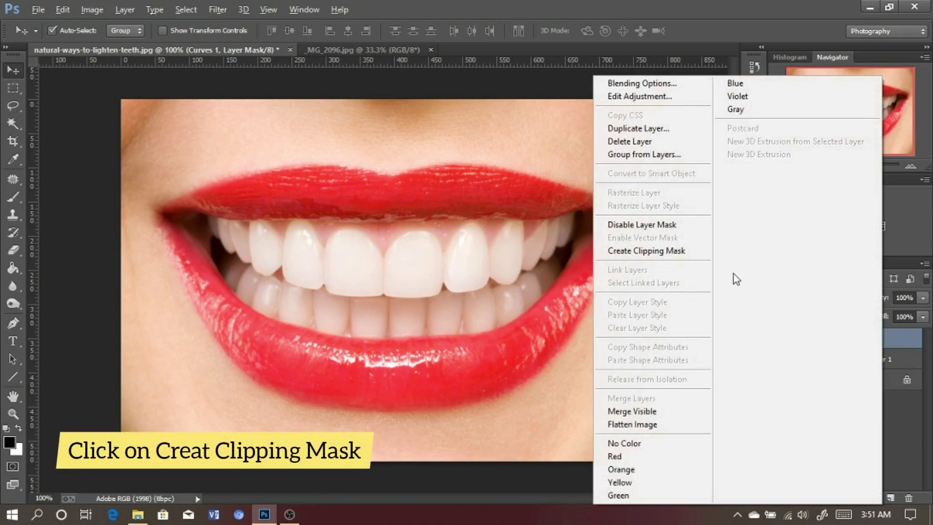
left_click(924, 426)
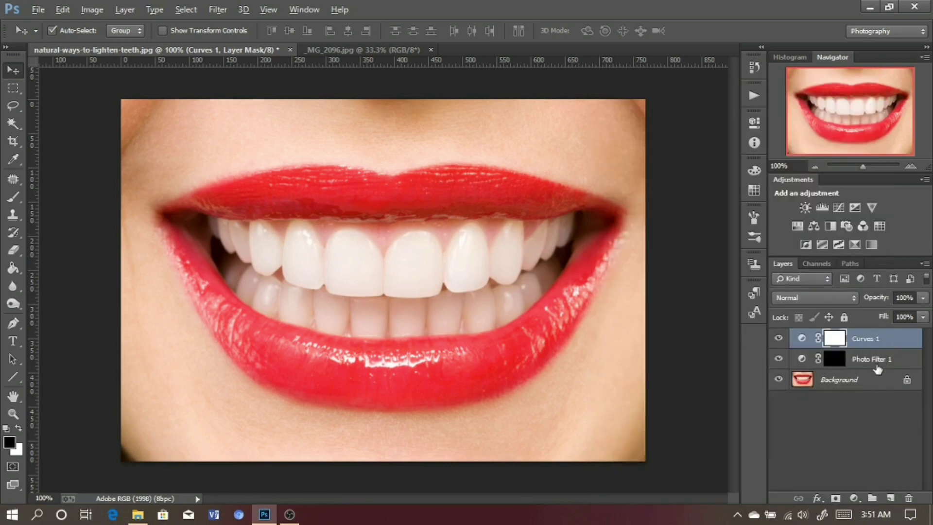
right_click(904, 340)
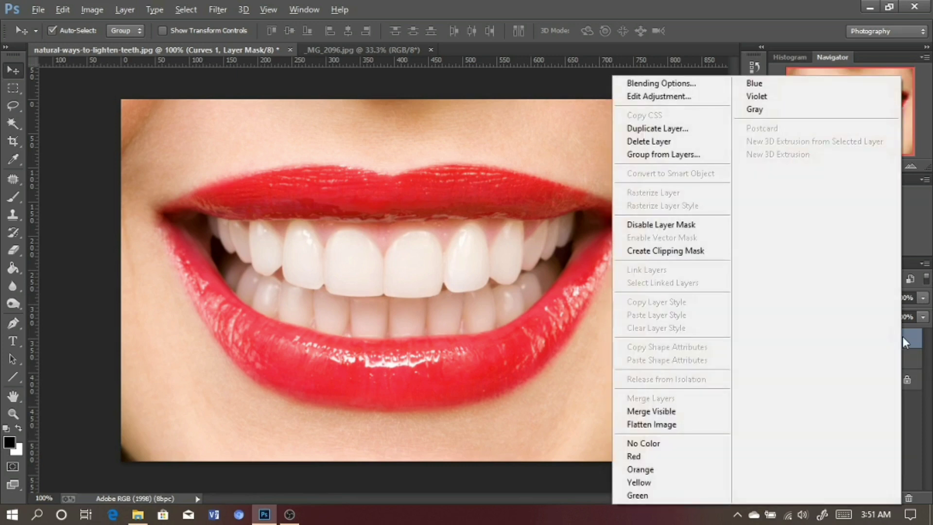
left_click(707, 255)
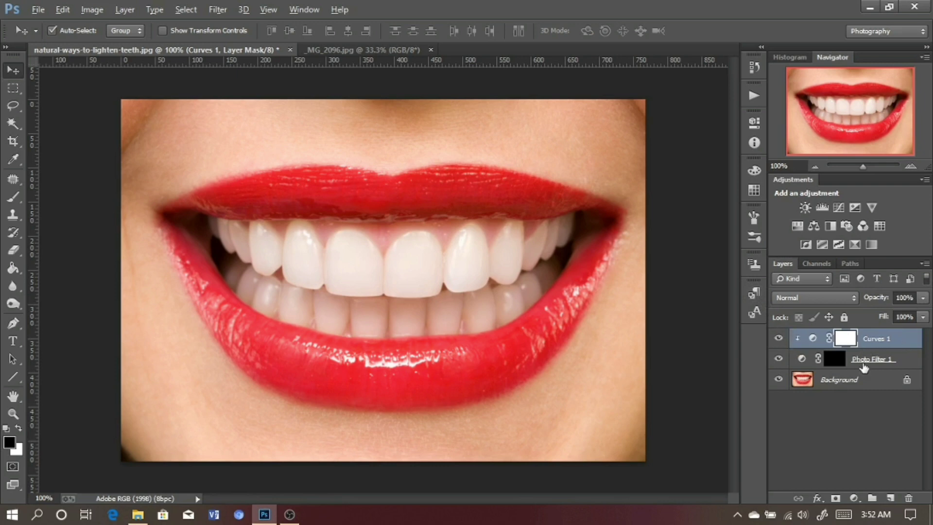
- Group the Curves 1 and Photo Filter 1 layers and name the group "teeth"
left_click(896, 362, "shift")
key("ctrl+g")
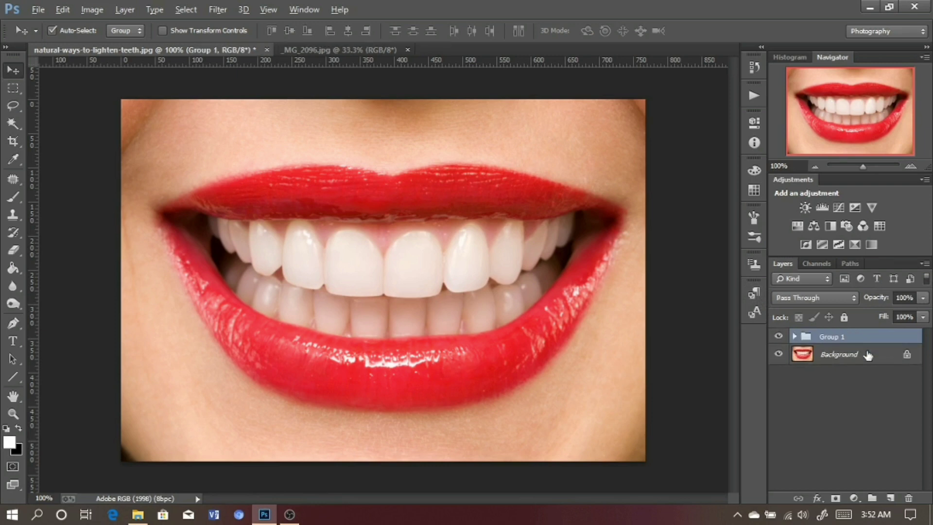
double_click(837, 337)
type("teeth")
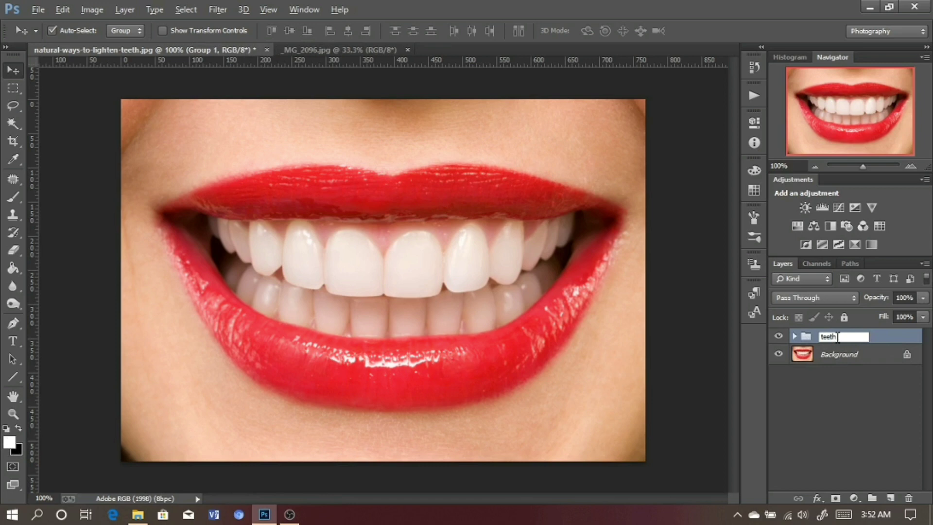
key("Return")
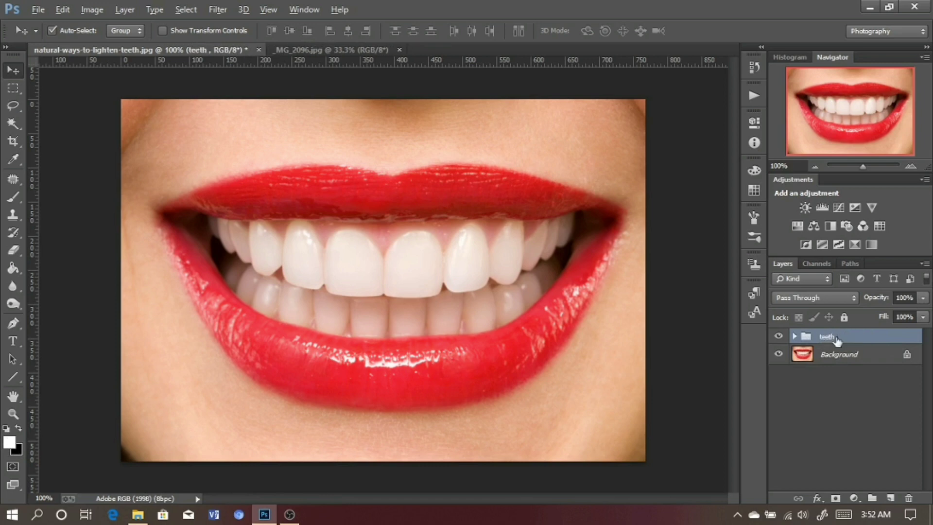
- Expand the teeth group and make the Photo Filter 1 layer mask the active editing target
left_click(795, 336)
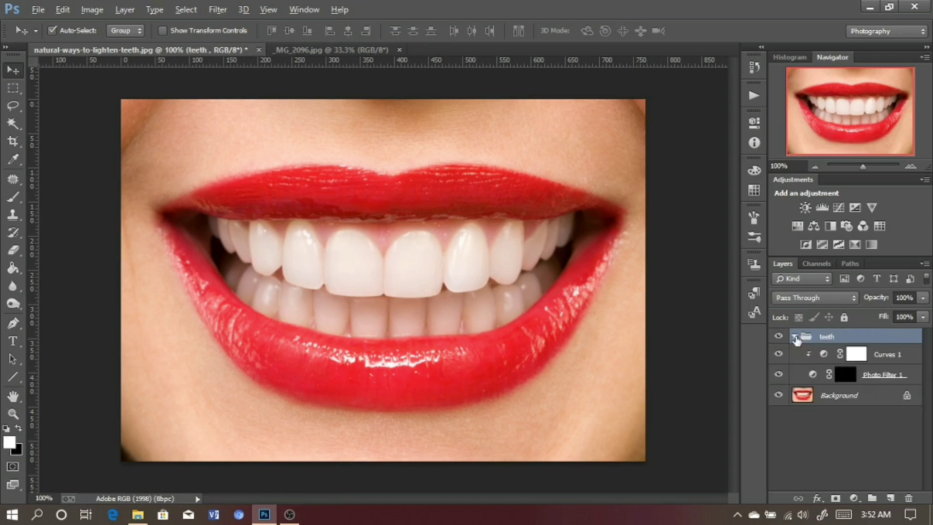
left_click(912, 378)
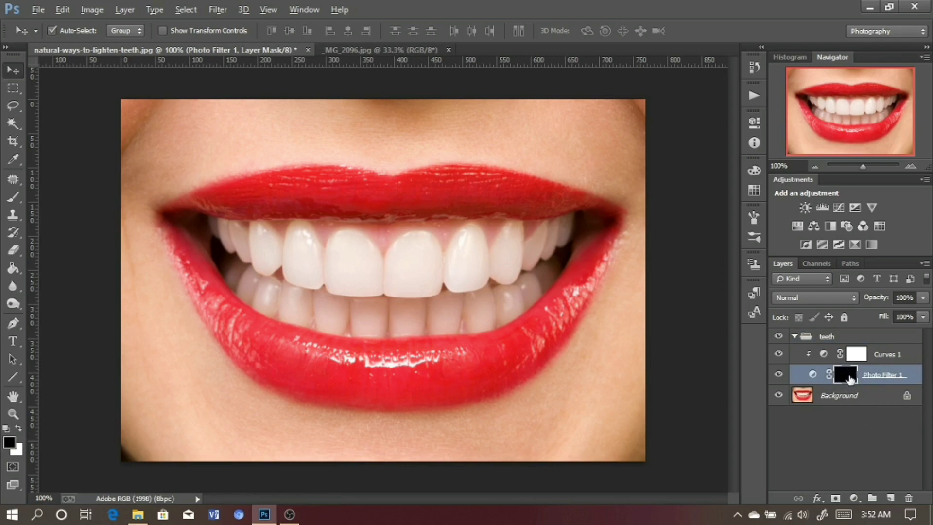
left_click(811, 376)
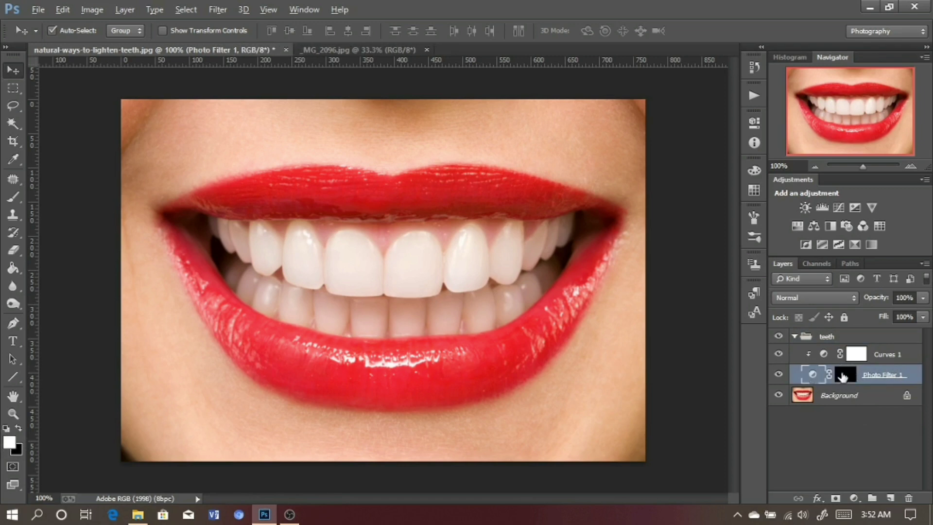
left_click(843, 377)
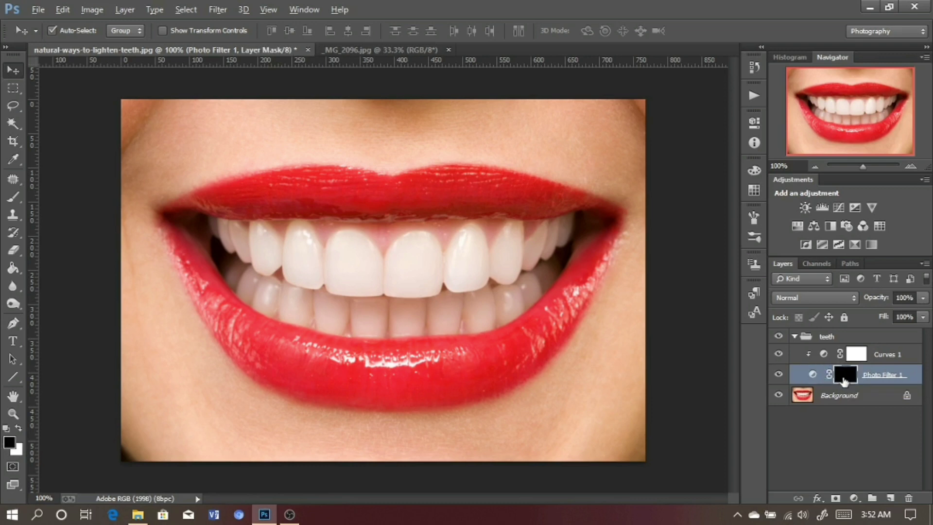
- Set up a soft round brush at 30 px with 0% hardness and white as the foreground color
left_click(15, 197)
right_click(154, 183)
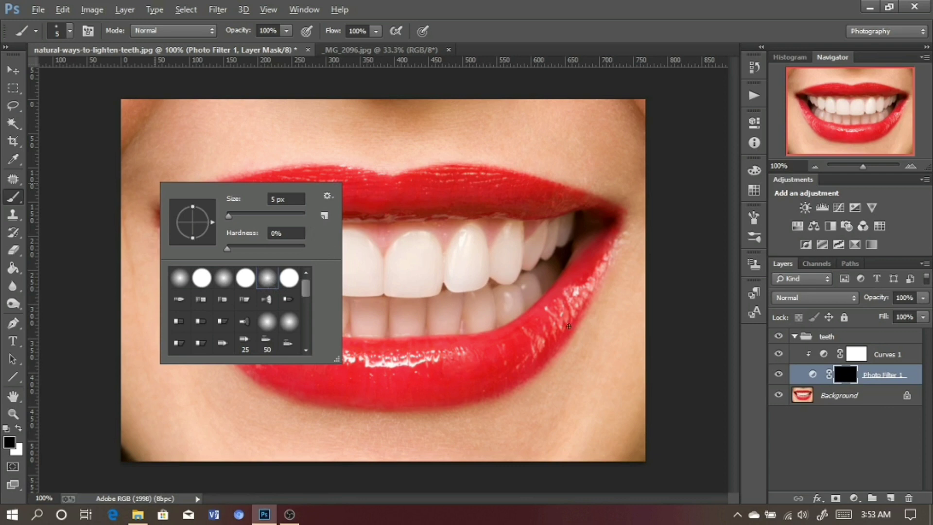
left_click(688, 327)
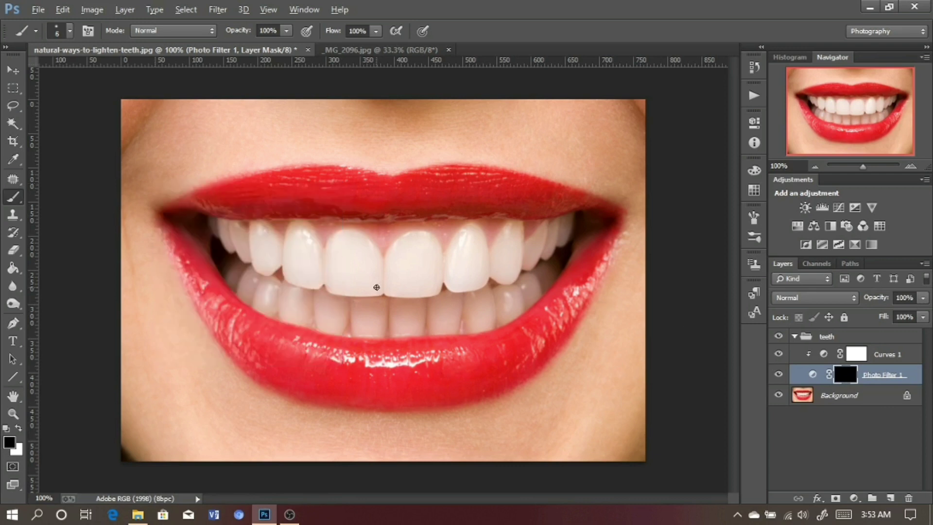
key("bracketright")
key("bracketright")
key("bracketright")
key("bracketright")
key("bracketright")
key("bracketright")
key("bracketright")
key("bracketright")
key("x")
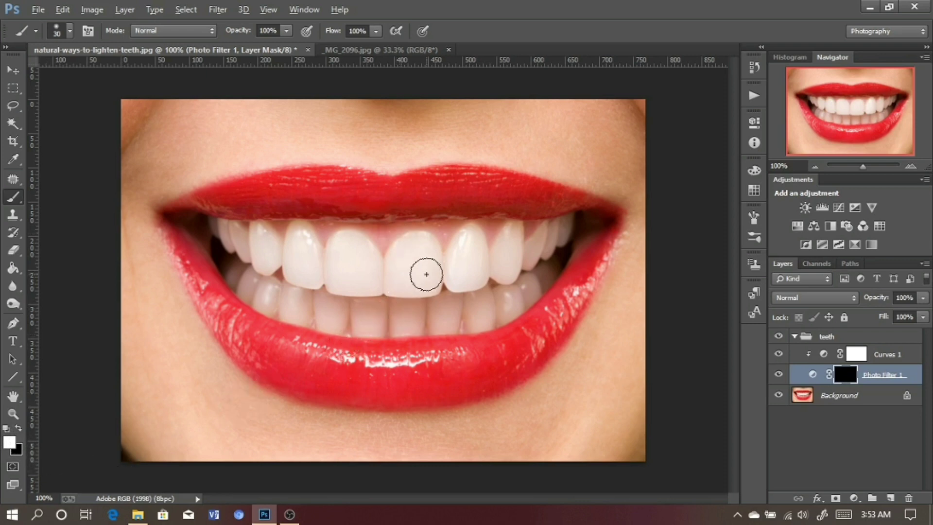
- Paint white on the Photo Filter 1 mask over the front upper tooth right of center and the lower tooth beneath it, using 25 and 20 px brushes
key("bracketleft")
mouse_move(429, 275)
left_mouse_down()
mouse_move(423, 248)
mouse_move(406, 288)
mouse_move(418, 262)
mouse_move(408, 275)
left_mouse_up()
key("ctrl+plus")
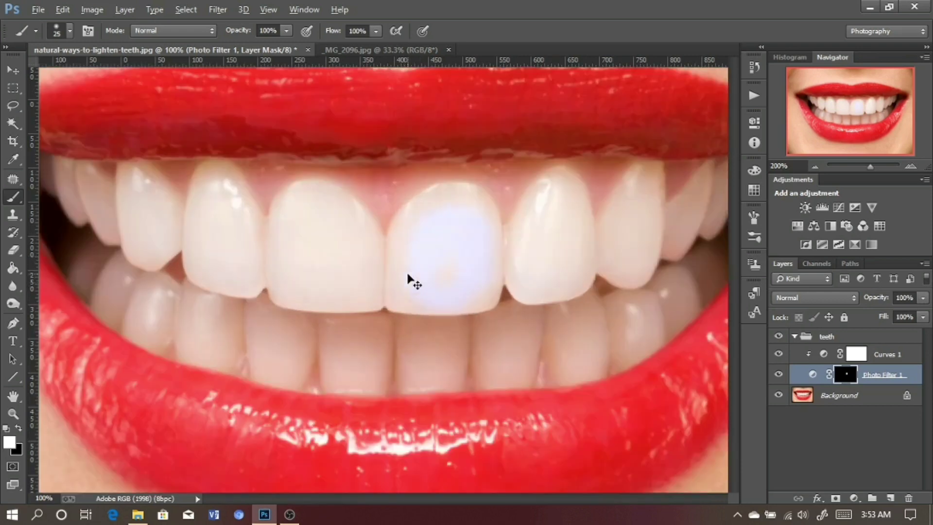
key("bracketleft")
mouse_move(412, 276)
left_mouse_down()
mouse_move(470, 279)
mouse_move(478, 234)
mouse_move(459, 205)
mouse_move(443, 207)
mouse_move(440, 269)
mouse_move(471, 232)
mouse_move(432, 256)
mouse_move(477, 288)
mouse_move(432, 241)
mouse_move(466, 294)
mouse_move(448, 234)
mouse_move(418, 282)
mouse_move(482, 256)
mouse_move(484, 219)
mouse_move(449, 201)
mouse_move(397, 253)
mouse_move(425, 308)
mouse_move(393, 260)
mouse_move(421, 222)
mouse_move(403, 282)
left_mouse_up()
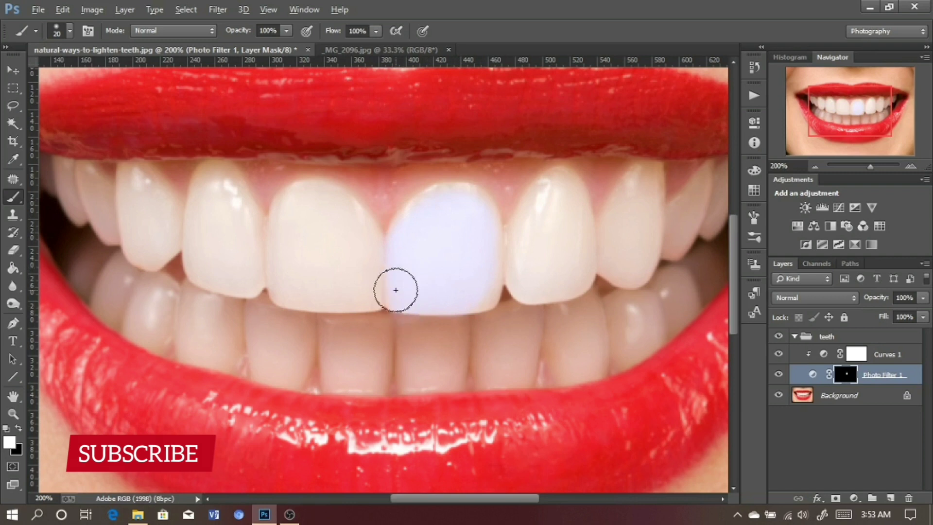
mouse_move(411, 377)
left_mouse_down()
mouse_move(424, 337)
mouse_move(453, 333)
mouse_move(417, 350)
mouse_move(454, 331)
mouse_move(448, 367)
mouse_move(443, 329)
mouse_move(463, 356)
mouse_move(448, 320)
left_mouse_up()
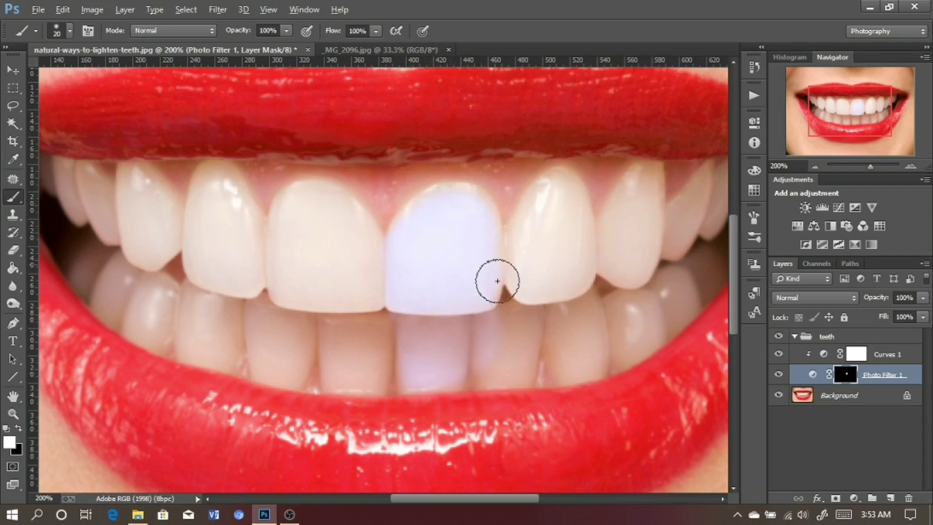
- Reduce the brush to 15 px and paint the Photo Filter 1 mask white over the next two upper teeth toward the mouth's right corner
mouse_move(440, 200)
left_mouse_down()
mouse_move(410, 262)
mouse_move(424, 212)
mouse_move(448, 204)
mouse_move(420, 241)
mouse_move(447, 220)
mouse_move(448, 202)
mouse_move(443, 196)
mouse_move(418, 209)
mouse_move(404, 237)
mouse_move(408, 216)
mouse_move(441, 189)
mouse_move(394, 233)
mouse_move(437, 199)
mouse_move(475, 206)
mouse_move(492, 283)
mouse_move(533, 190)
mouse_move(559, 178)
mouse_move(584, 206)
mouse_move(577, 179)
mouse_move(554, 171)
mouse_move(533, 199)
mouse_move(544, 184)
mouse_move(570, 192)
mouse_move(586, 219)
mouse_move(588, 278)
mouse_move(588, 237)
mouse_move(588, 278)
mouse_move(542, 298)
mouse_move(504, 276)
mouse_move(583, 280)
mouse_move(579, 272)
mouse_move(523, 292)
mouse_move(513, 259)
mouse_move(526, 217)
mouse_move(538, 272)
mouse_move(522, 243)
mouse_move(541, 203)
mouse_move(529, 268)
mouse_move(534, 226)
mouse_move(556, 199)
mouse_move(569, 273)
mouse_move(556, 213)
mouse_move(563, 261)
mouse_move(536, 227)
mouse_move(560, 232)
mouse_move(530, 267)
mouse_move(554, 229)
mouse_move(539, 262)
mouse_move(554, 208)
mouse_move(583, 246)
mouse_move(575, 258)
mouse_move(568, 200)
left_mouse_up()
key("bracketleft")
key("bracketleft")
key("bracketleft")
key("bracketright")
key("bracketright")
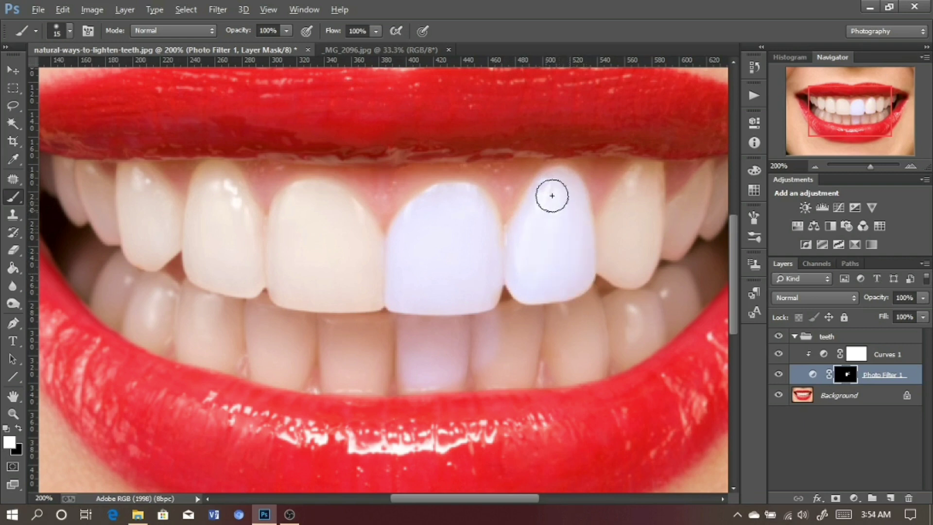
mouse_move(606, 263)
left_mouse_down()
mouse_move(645, 183)
mouse_move(648, 258)
mouse_move(651, 170)
mouse_move(592, 255)
mouse_move(594, 231)
mouse_move(629, 178)
mouse_move(660, 166)
mouse_move(650, 254)
mouse_move(628, 266)
mouse_move(616, 214)
mouse_move(623, 273)
mouse_move(609, 251)
mouse_move(630, 273)
mouse_move(622, 276)
mouse_move(658, 273)
left_mouse_up()
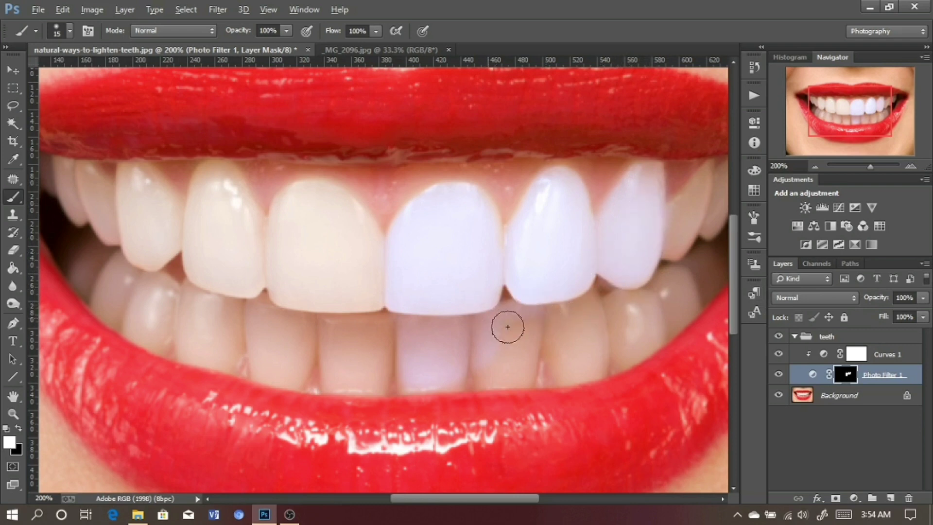
- Paint the mask white over the remaining lower teeth and back upper teeth in the right half of the smile
mouse_move(507, 326)
left_mouse_down()
mouse_move(520, 367)
mouse_move(534, 330)
mouse_move(508, 371)
mouse_move(489, 367)
left_mouse_up()
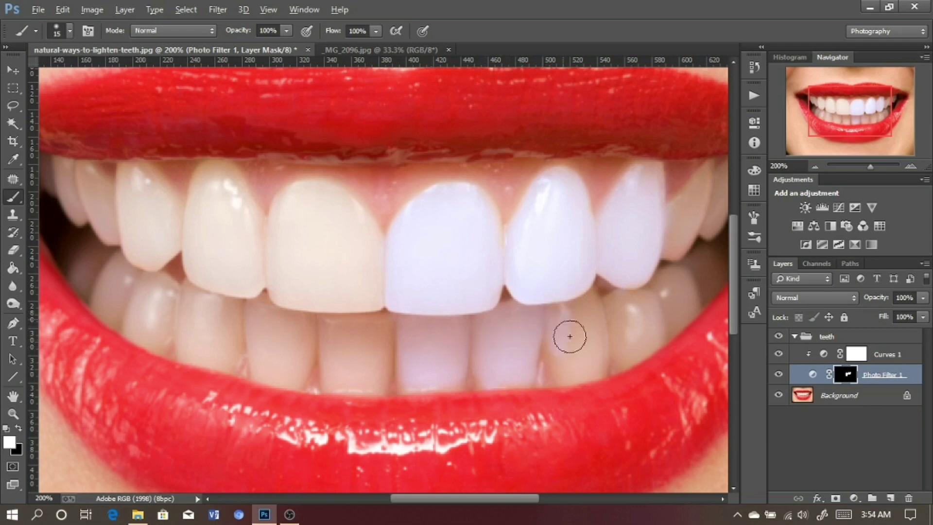
mouse_move(570, 336)
left_mouse_down()
mouse_move(584, 350)
mouse_move(587, 331)
mouse_move(598, 342)
mouse_move(599, 369)
mouse_move(574, 369)
mouse_move(544, 336)
mouse_move(552, 377)
mouse_move(556, 361)
mouse_move(604, 363)
left_mouse_up()
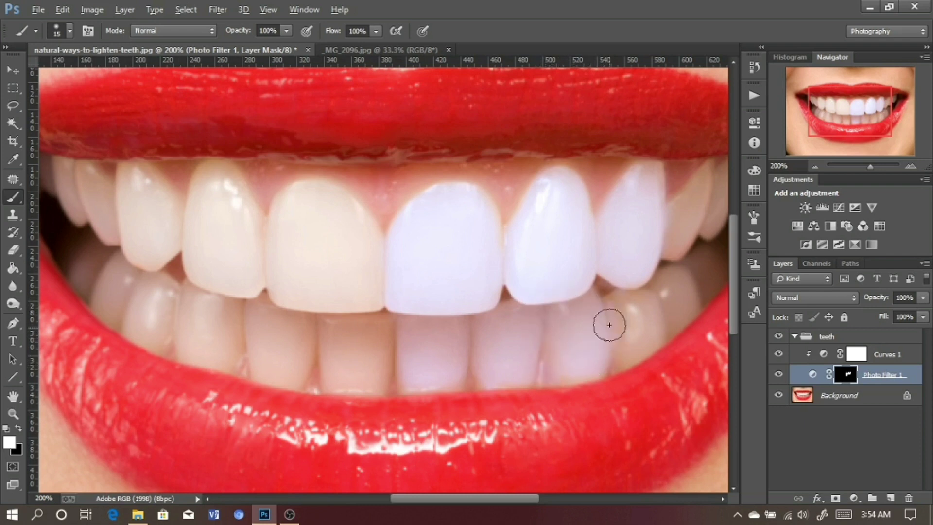
mouse_move(609, 324)
left_mouse_down()
mouse_move(622, 298)
mouse_move(635, 302)
mouse_move(647, 343)
left_mouse_up()
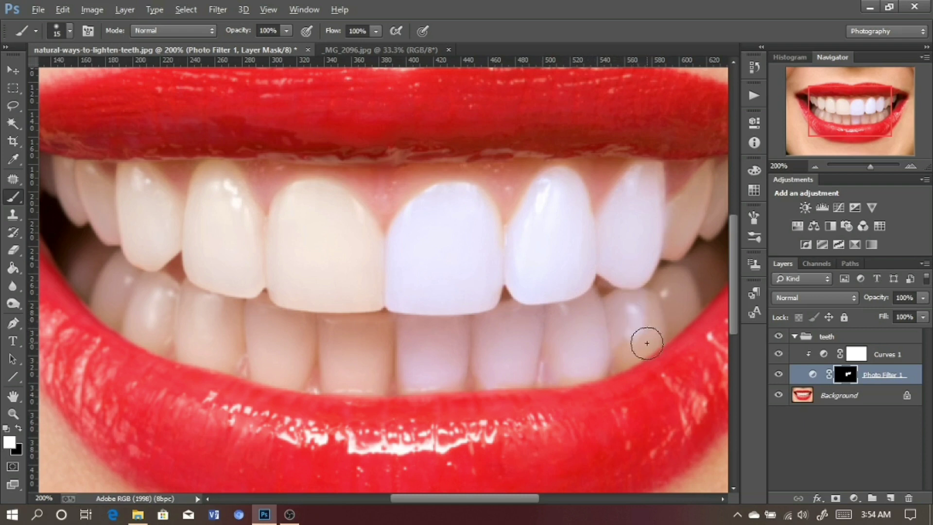
scroll(613, 343, "right", 2)
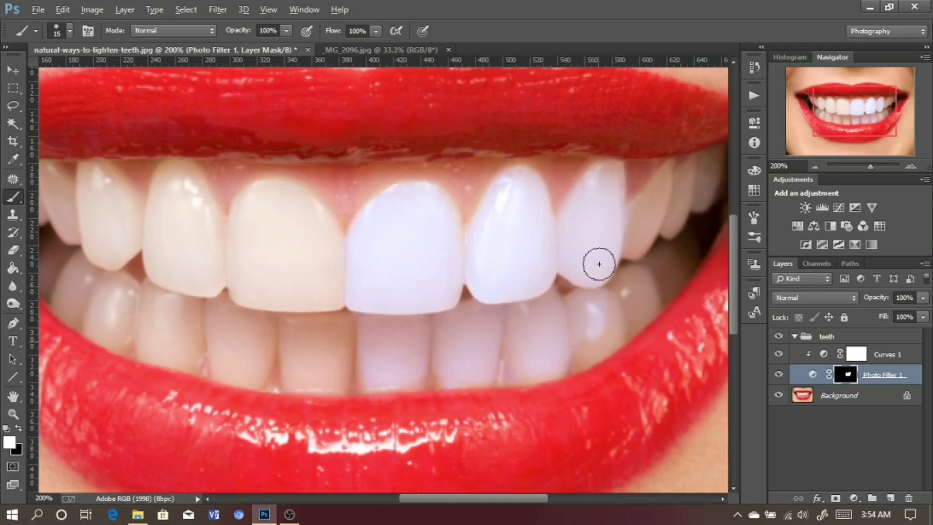
mouse_move(599, 264)
left_mouse_down()
mouse_move(639, 227)
mouse_move(631, 242)
mouse_move(628, 227)
mouse_move(665, 169)
mouse_move(644, 231)
mouse_move(626, 251)
mouse_move(671, 177)
mouse_move(653, 243)
mouse_move(636, 257)
mouse_move(644, 217)
mouse_move(630, 283)
mouse_move(625, 254)
left_mouse_up()
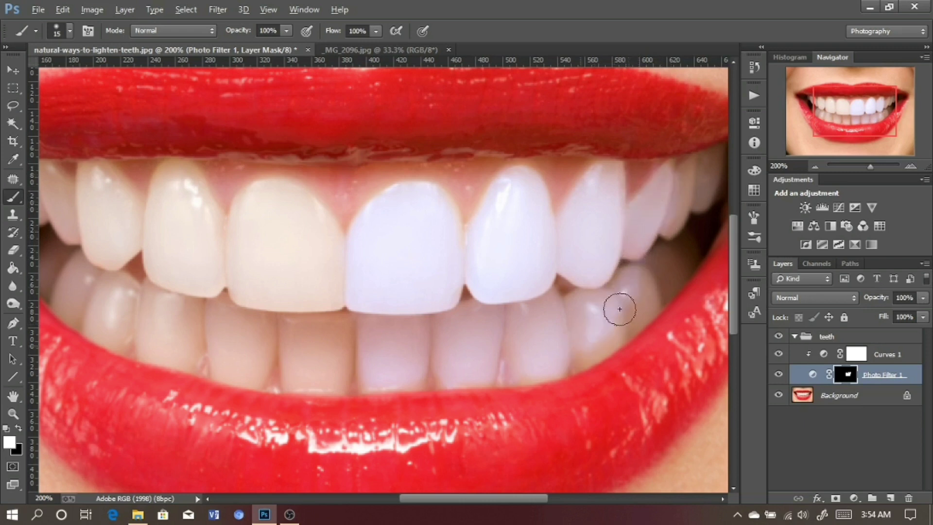
mouse_move(620, 309)
left_mouse_down()
mouse_move(589, 359)
mouse_move(572, 365)
mouse_move(656, 270)
mouse_move(622, 330)
mouse_move(586, 356)
mouse_move(672, 269)
mouse_move(615, 345)
mouse_move(689, 248)
mouse_move(662, 253)
mouse_move(663, 204)
mouse_move(663, 247)
mouse_move(694, 164)
mouse_move(680, 201)
mouse_move(683, 173)
mouse_move(710, 154)
mouse_move(692, 199)
mouse_move(714, 167)
mouse_move(683, 216)
mouse_move(720, 147)
mouse_move(722, 181)
mouse_move(702, 211)
mouse_move(687, 211)
mouse_move(644, 251)
mouse_move(625, 256)
mouse_move(613, 251)
mouse_move(601, 173)
mouse_move(582, 229)
mouse_move(591, 186)
mouse_move(613, 238)
mouse_move(597, 296)
mouse_move(570, 301)
mouse_move(579, 313)
mouse_move(675, 259)
mouse_move(613, 311)
mouse_move(687, 249)
mouse_move(659, 288)
mouse_move(684, 247)
mouse_move(568, 351)
mouse_move(487, 369)
mouse_move(523, 343)
mouse_move(527, 362)
mouse_move(574, 368)
mouse_move(403, 383)
mouse_move(372, 381)
mouse_move(363, 348)
mouse_move(375, 369)
mouse_move(415, 348)
mouse_move(583, 319)
mouse_move(549, 334)
left_mouse_up()
- Compare the smile before and after whitening by repeatedly showing only the Background layer and restoring all layers
key("ctrl+minus")
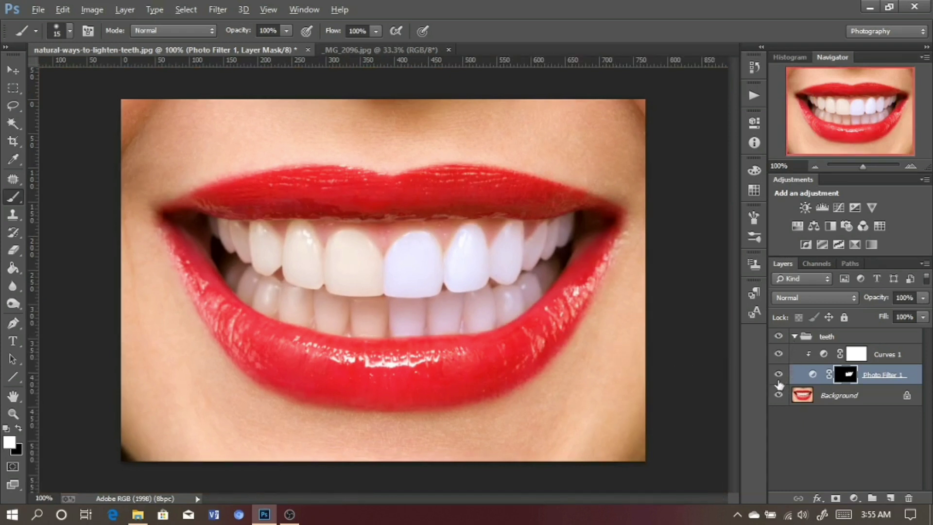
left_click(778, 396, "alt")
left_click(777, 397, "alt")
left_click(777, 396, "alt")
left_click(778, 396, "alt")
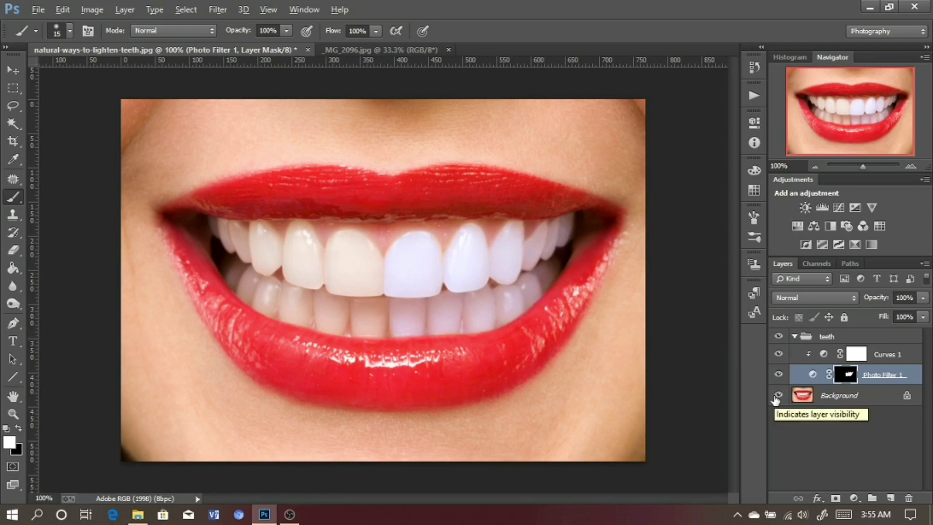
- Collapse the teeth group, then switch to _MG_2096.jpg and bring the man's smile into view at 100%
left_click(794, 336)
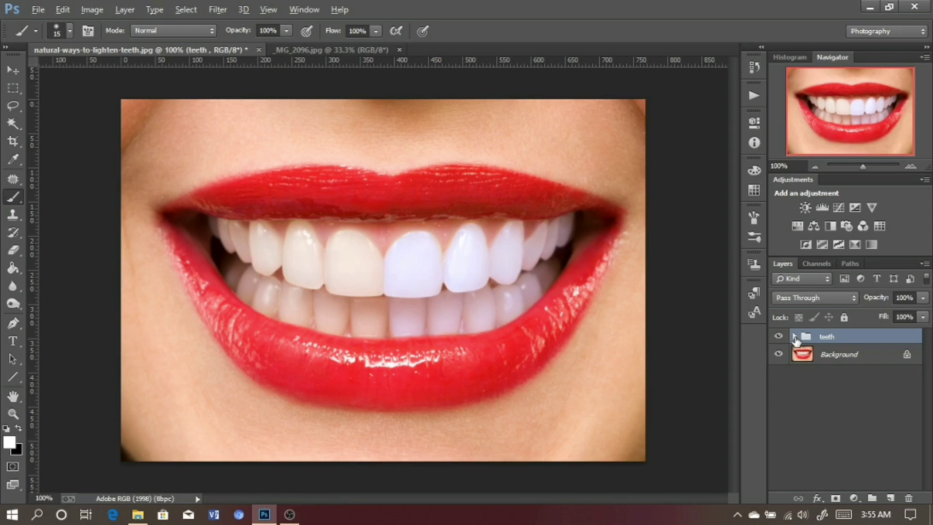
left_click(340, 47)
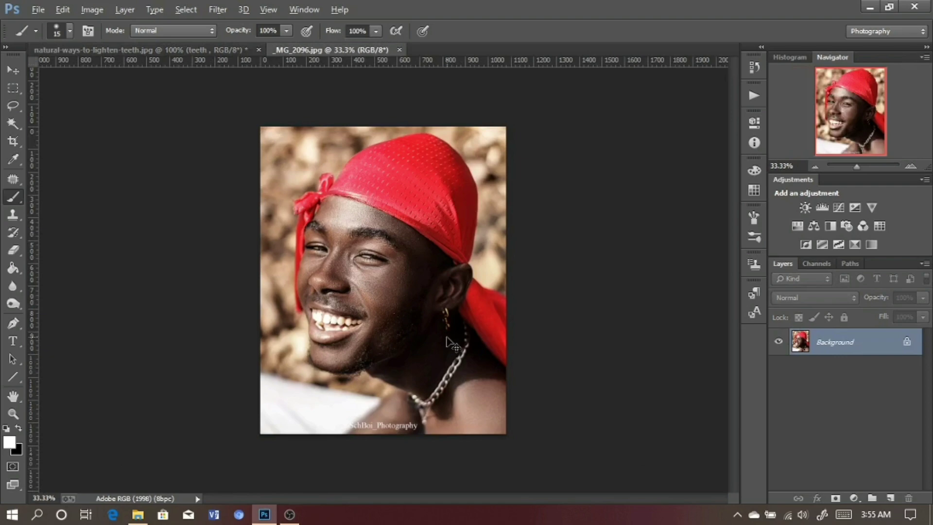
key("ctrl+plus")
key("ctrl+plus")
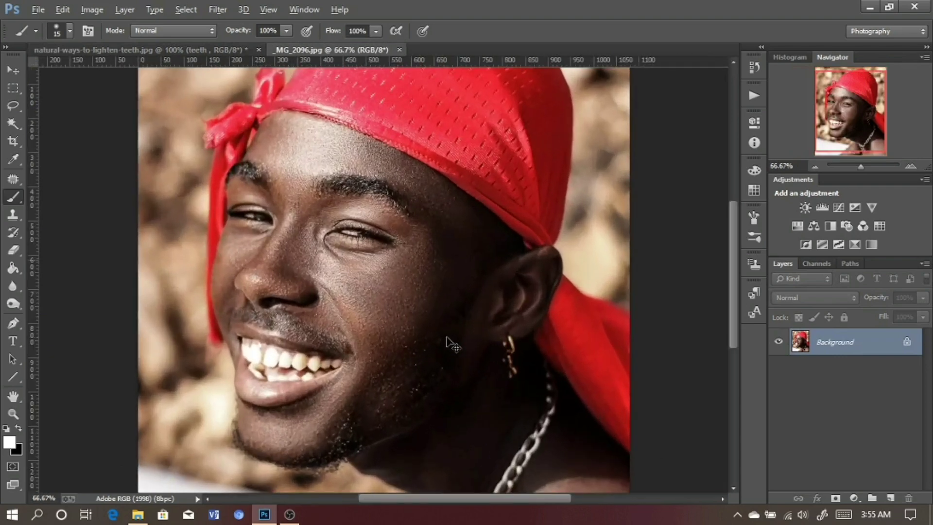
key("ctrl+plus")
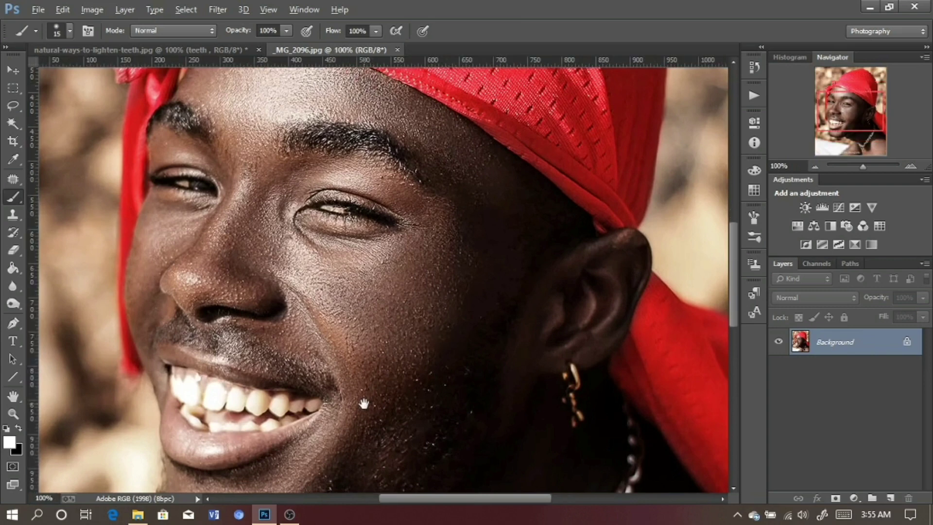
left_click_drag(366, 400, 427, 308)
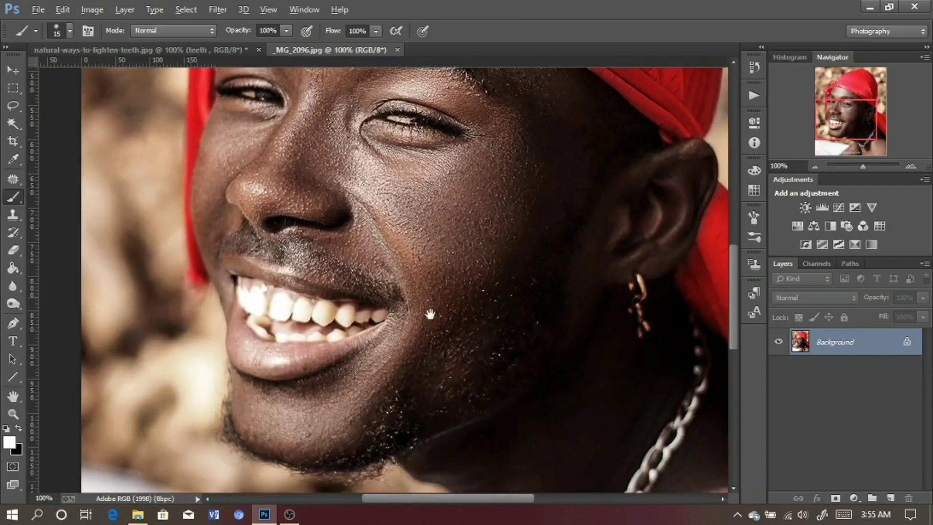
- Return to natural-ways-to-lighten-teeth.jpg and revert its history to the Name Change state before the brush strokes
left_click(214, 50)
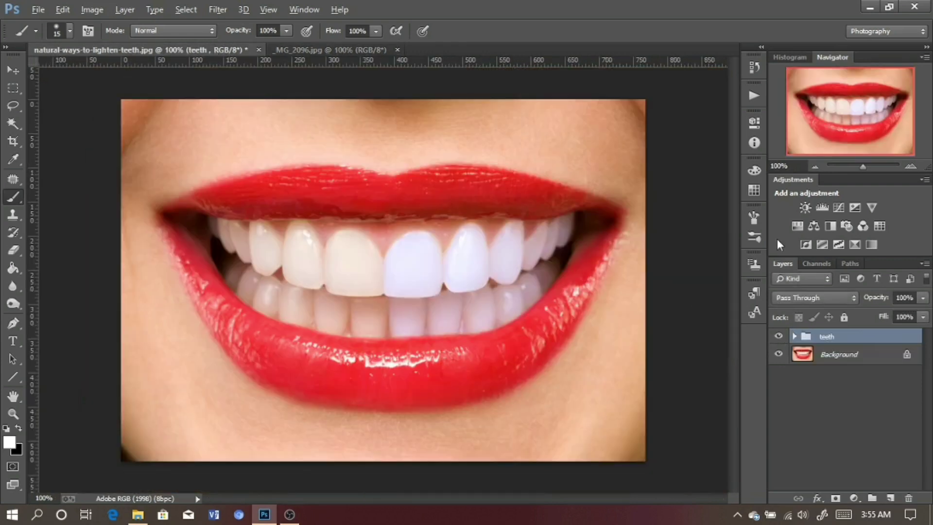
left_click(754, 67)
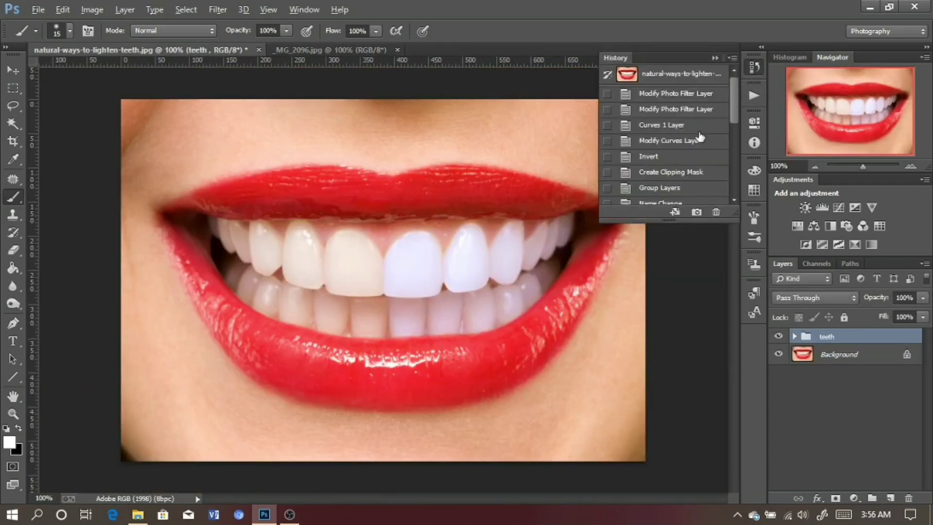
scroll(699, 138, "down", 3)
left_click(670, 93)
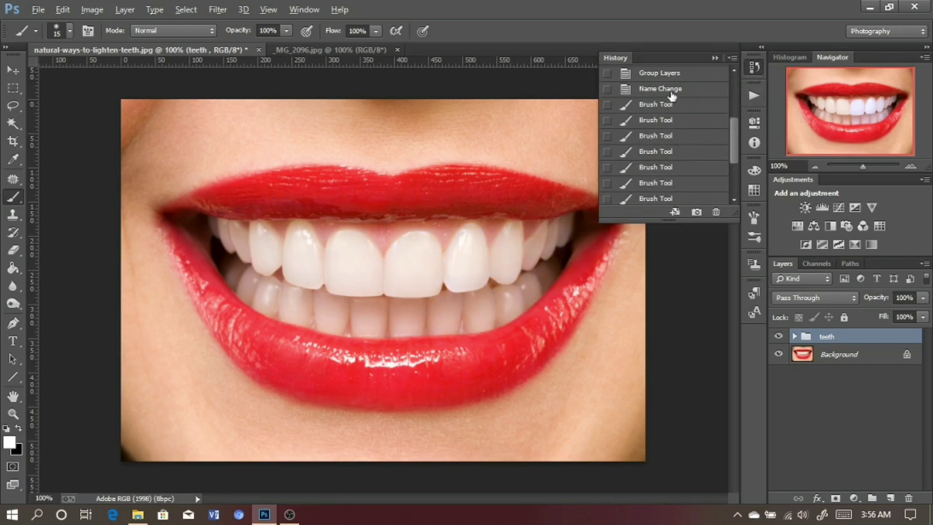
left_click(716, 58)
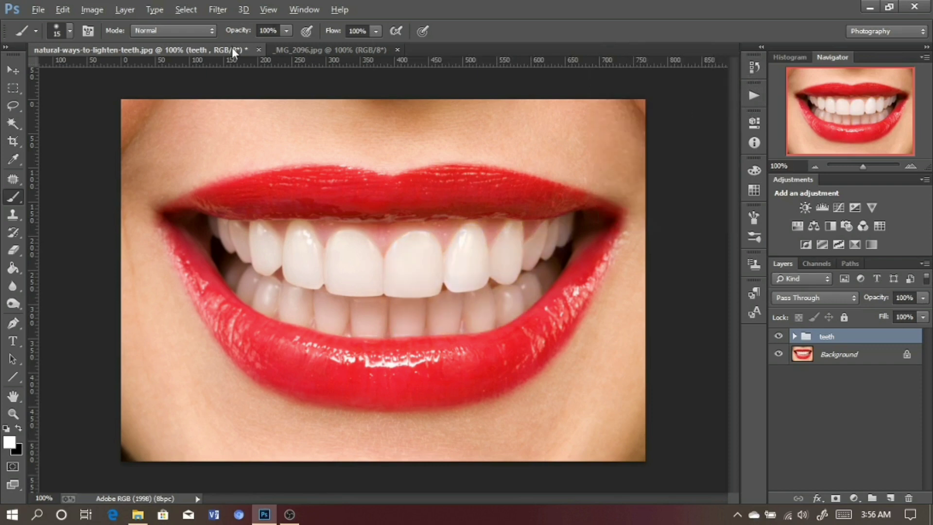
- Float the natural-ways-to-lighten-teeth.jpg window and copy its teeth group into _MG_2096.jpg
left_click_drag(232, 48, 211, 153)
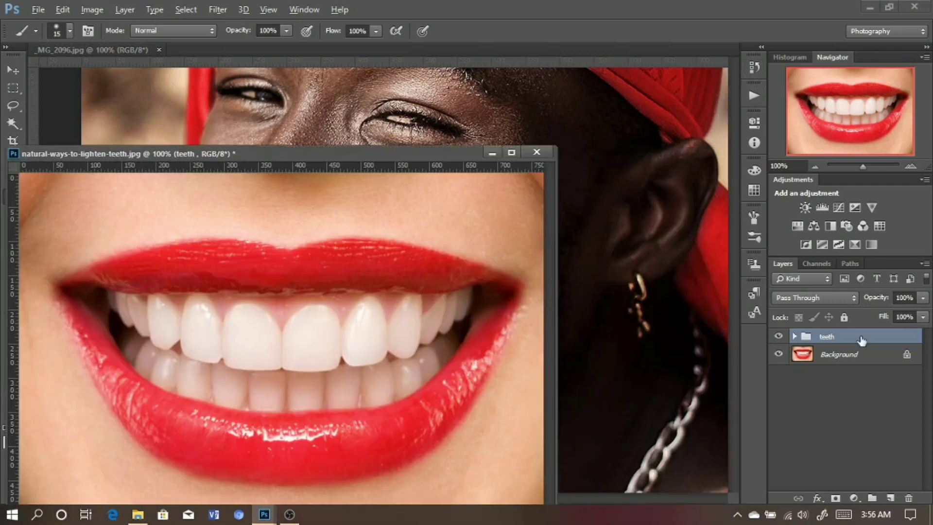
left_click_drag(862, 341, 671, 290)
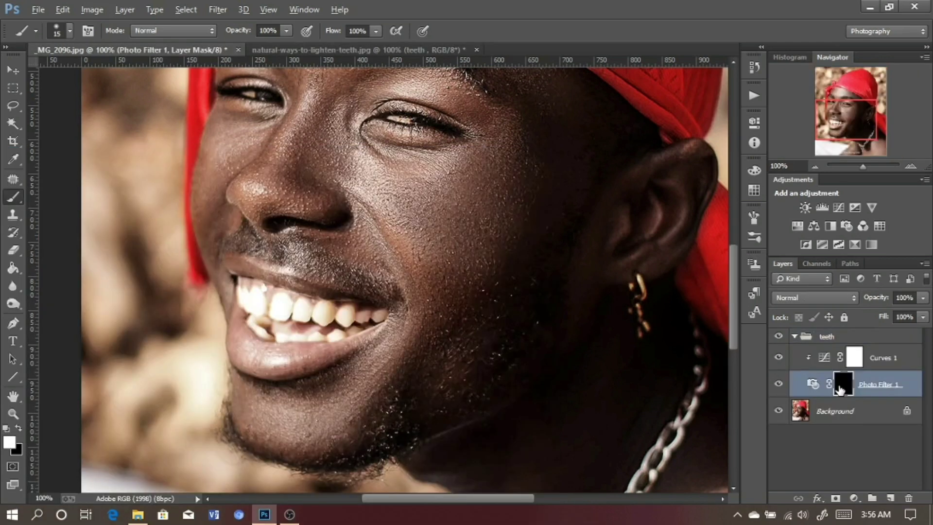
- Paint the portrait's Photo Filter 1 mask white over the upper teeth at 15 px and the lower teeth at 8 px
key("ctrl+plus")
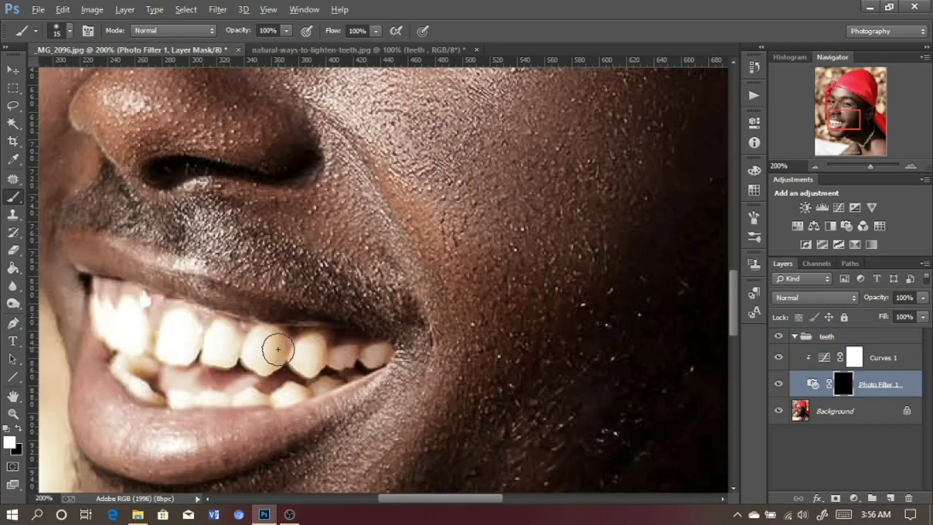
mouse_move(278, 349)
left_mouse_down()
mouse_move(256, 339)
mouse_move(268, 339)
mouse_move(231, 359)
mouse_move(225, 339)
mouse_move(144, 348)
mouse_move(121, 318)
mouse_move(199, 348)
mouse_move(319, 343)
mouse_move(303, 360)
mouse_move(292, 356)
mouse_move(305, 348)
mouse_move(310, 356)
mouse_move(301, 364)
mouse_move(314, 365)
mouse_move(309, 357)
mouse_move(313, 366)
mouse_move(387, 351)
mouse_move(333, 353)
mouse_move(317, 338)
mouse_move(300, 366)
mouse_move(319, 353)
mouse_move(298, 365)
mouse_move(282, 344)
mouse_move(248, 347)
mouse_move(218, 324)
mouse_move(181, 329)
mouse_move(191, 378)
left_mouse_up()
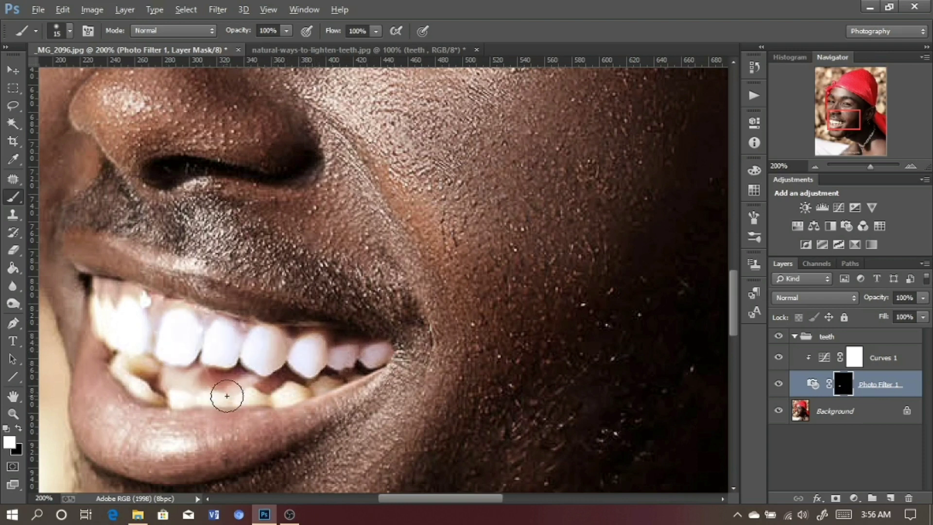
key("bracketleft")
key("bracketleft")
key("bracketleft")
mouse_move(184, 398)
left_mouse_down()
mouse_move(313, 388)
mouse_move(267, 397)
mouse_move(334, 379)
left_mouse_up()
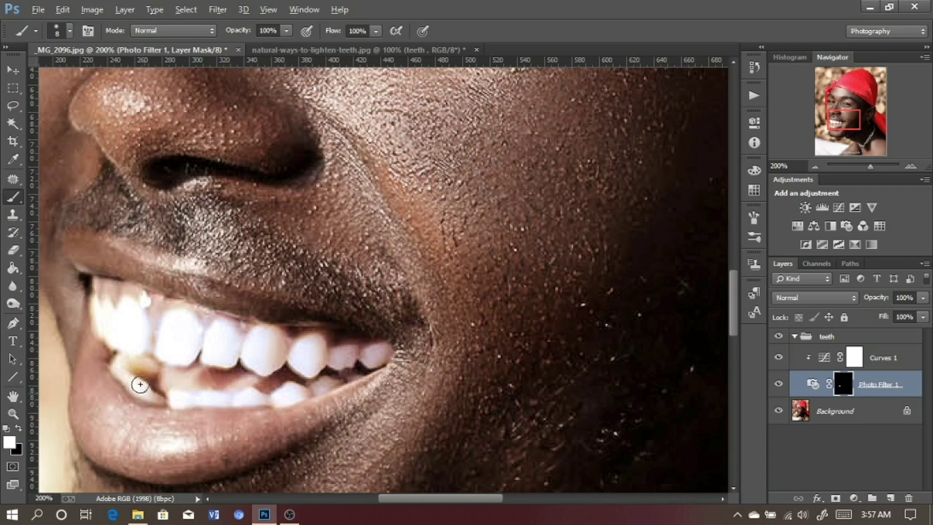
mouse_move(139, 381)
left_mouse_down()
mouse_move(135, 364)
mouse_move(131, 381)
mouse_move(143, 391)
left_mouse_up()
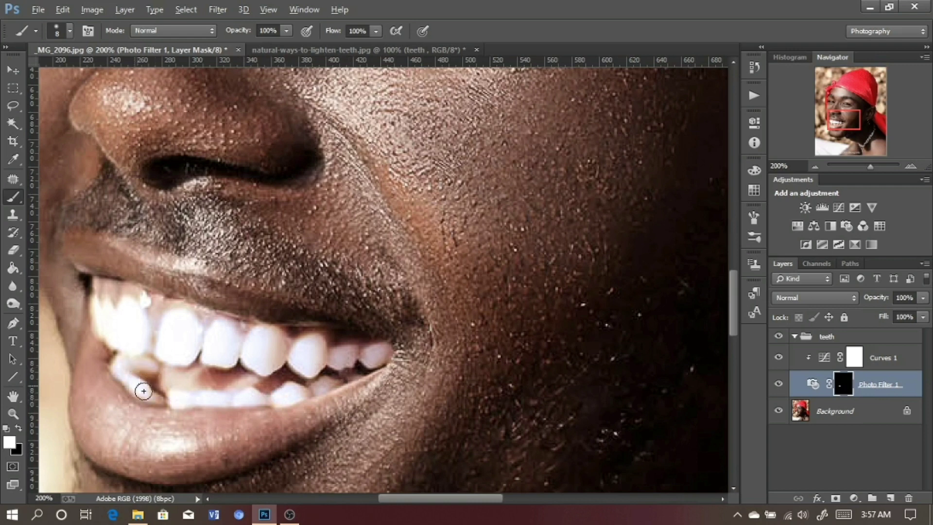
- Compare the portrait with and without the whitening by toggling the teeth group's visibility
key("ctrl+0")
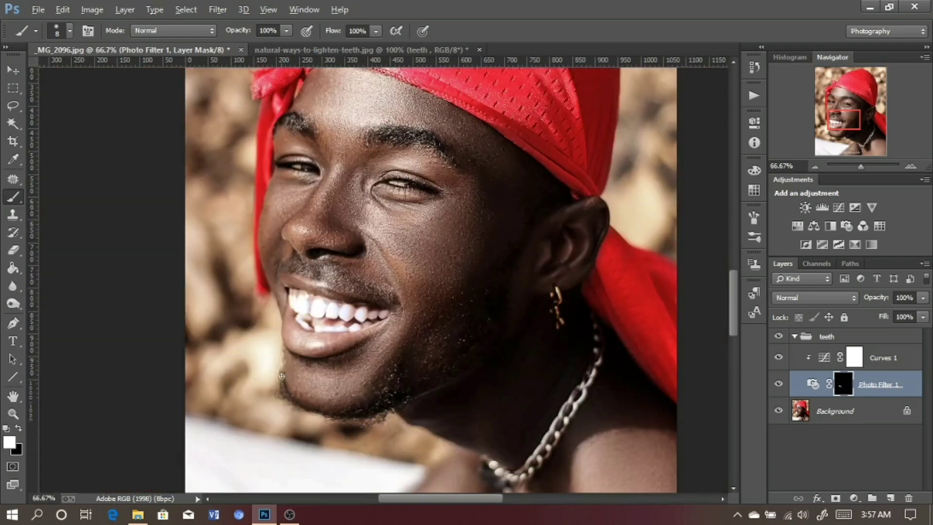
left_click(779, 336)
left_click(780, 337)
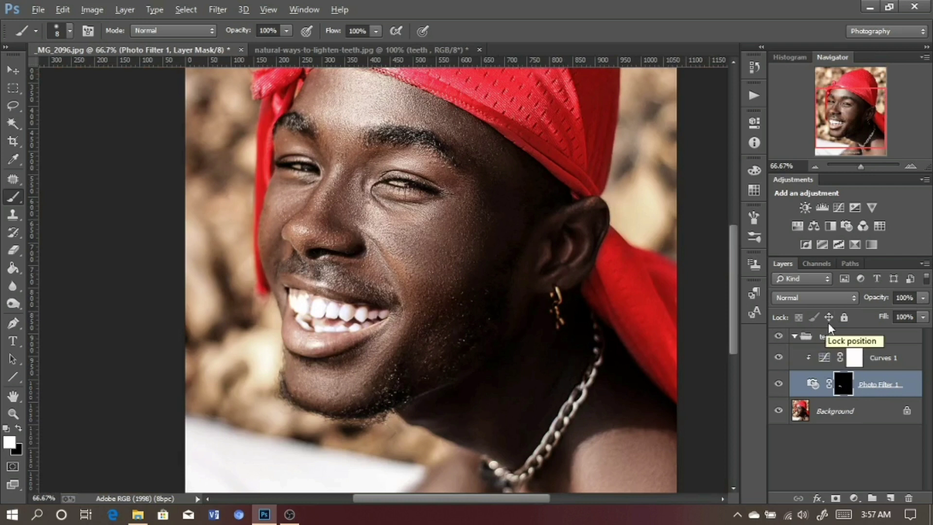
- Set the Photo Filter 1 layer's opacity to 91% and check the whitening by hiding and showing the teeth group
left_click(881, 299)
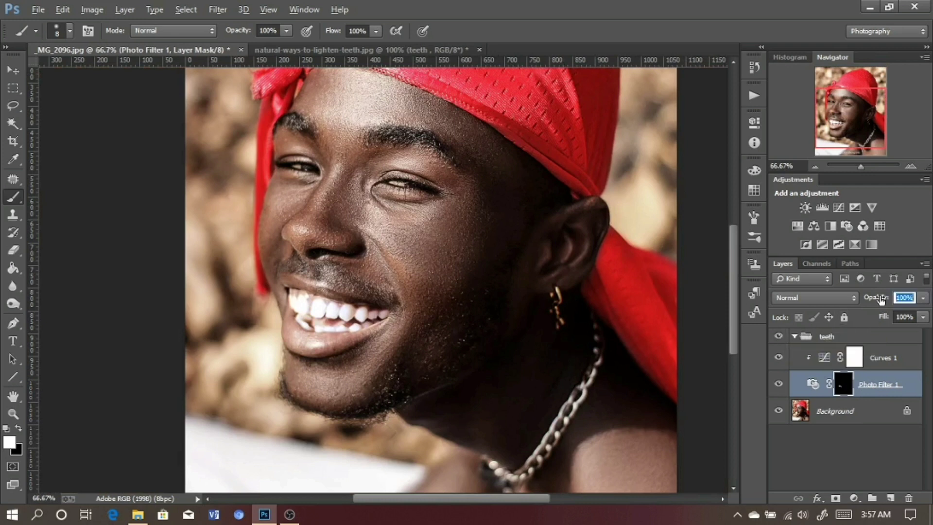
left_click(925, 298)
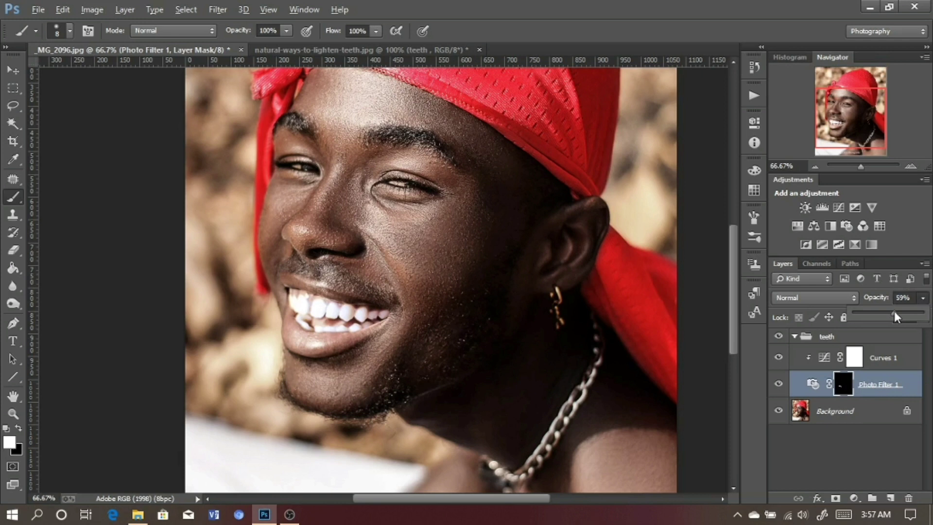
left_click_drag(894, 316, 917, 315)
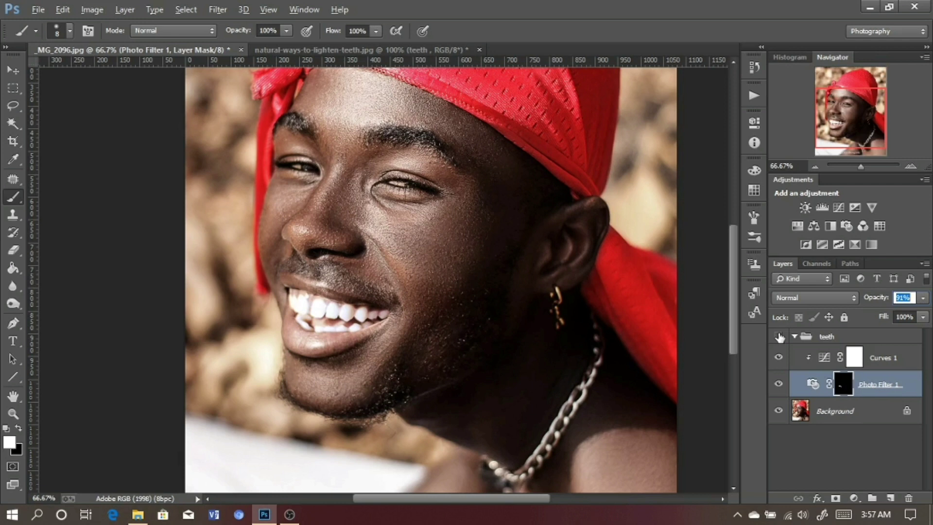
left_click(779, 336)
left_click(779, 336)
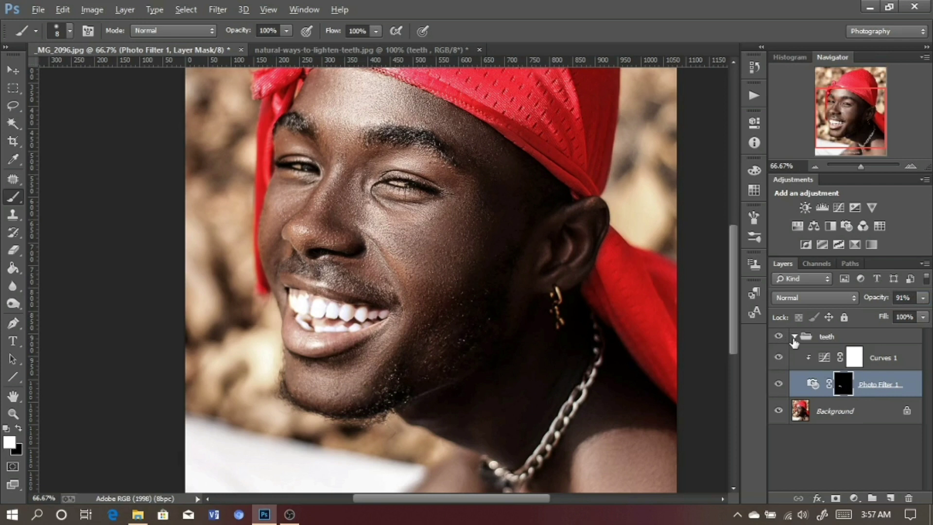